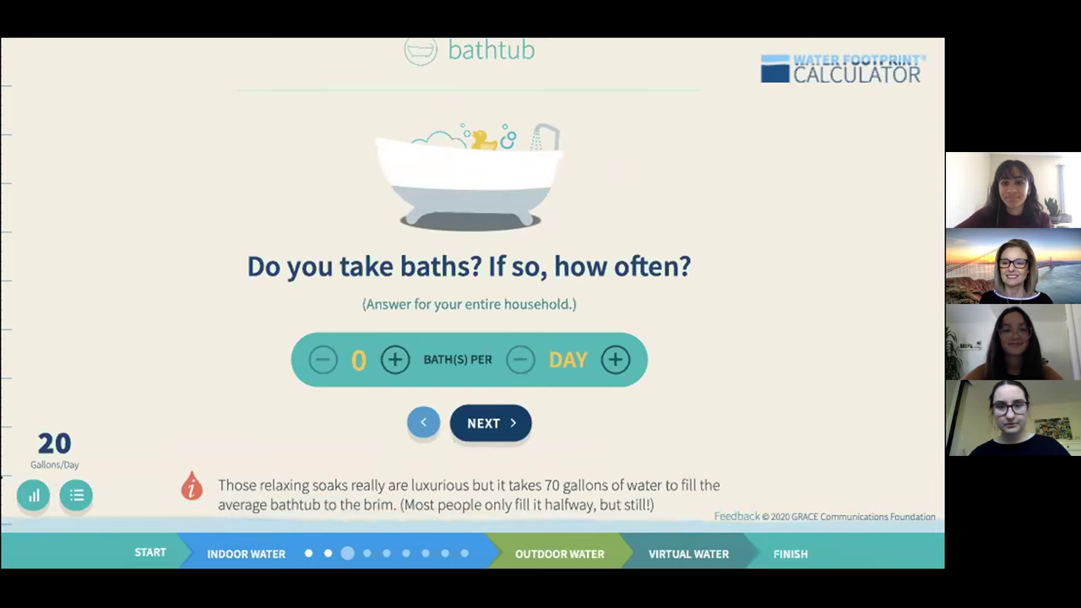
- Keep zero baths, then answer the bathroom faucet time and say only some sinks are low-flow
click(487, 420)
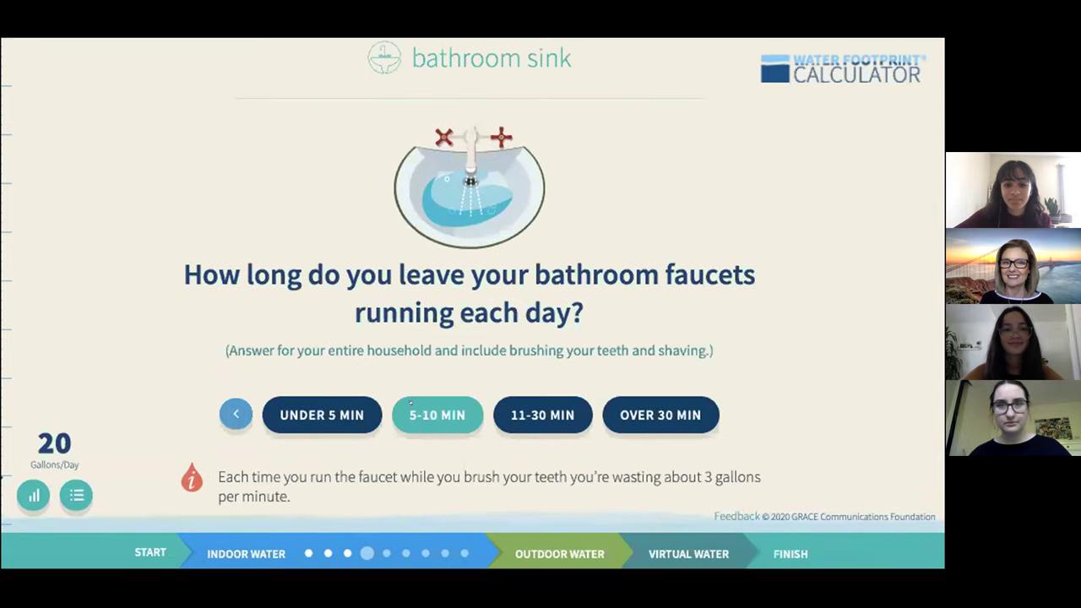
click(321, 414)
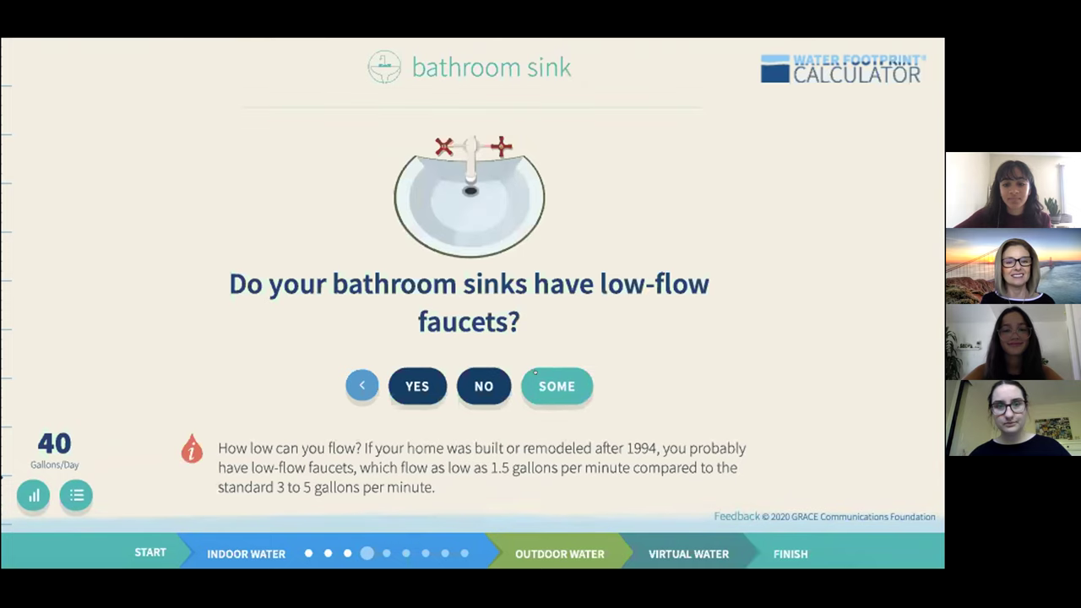
click(535, 372)
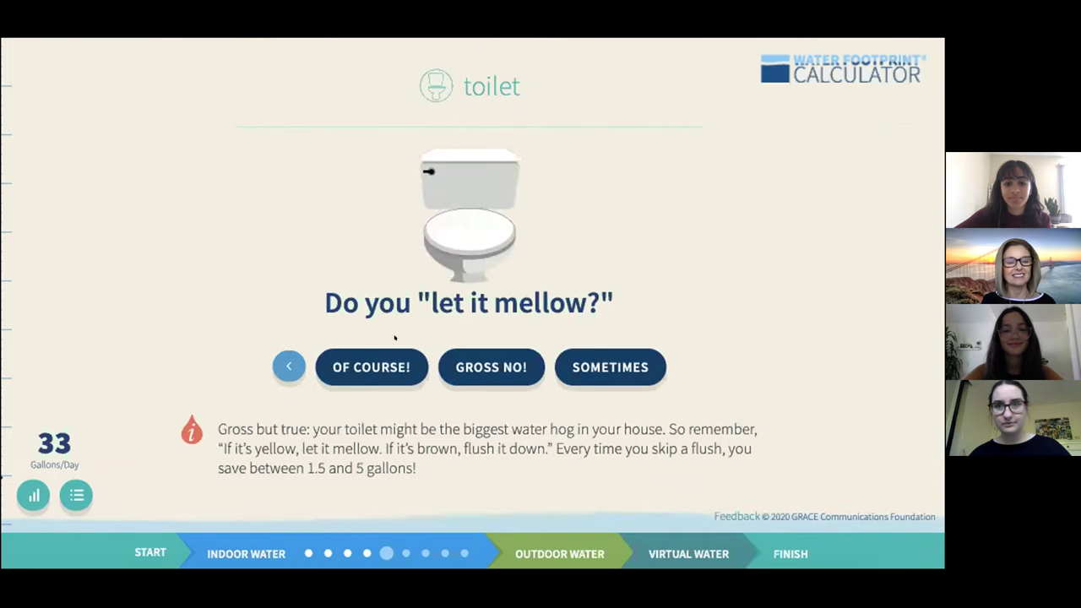
- Answer yes to letting the toilet mellow and low-flow toilets, and set kitchen faucet time as not low-flow
click(379, 354)
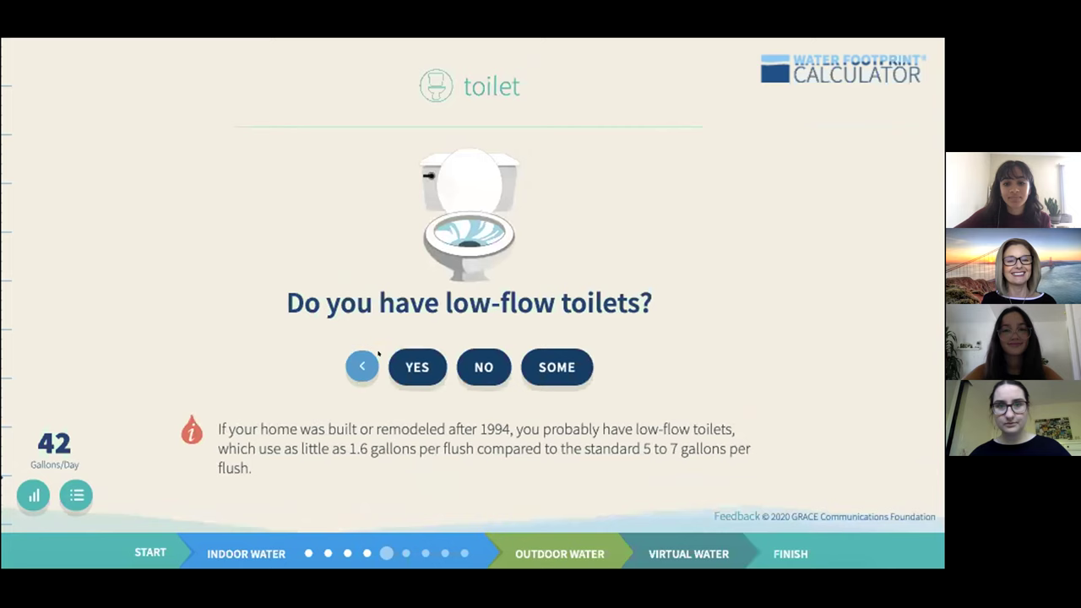
click(431, 358)
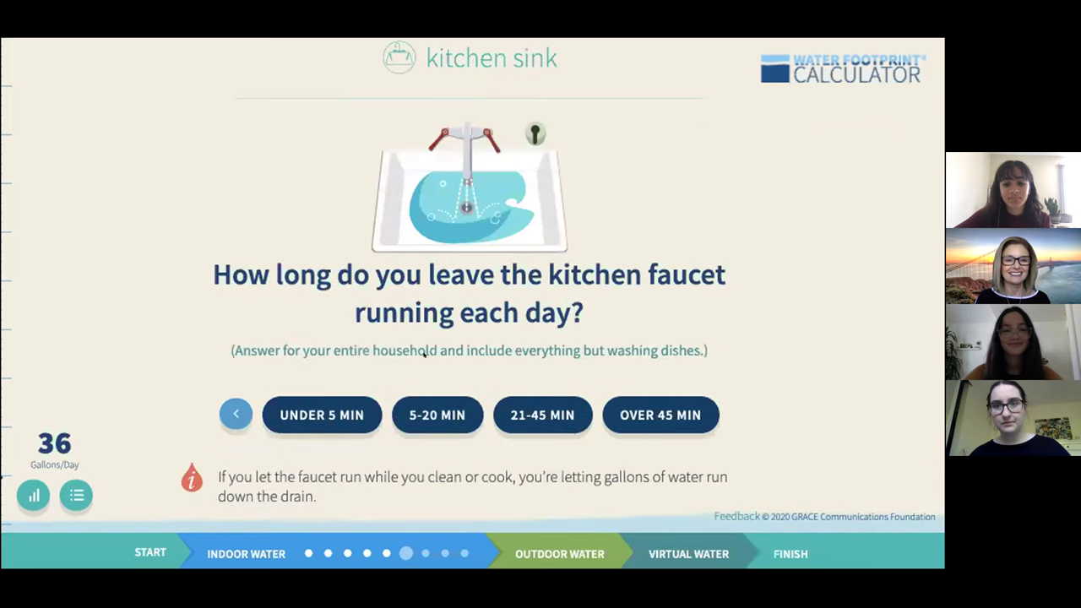
click(317, 400)
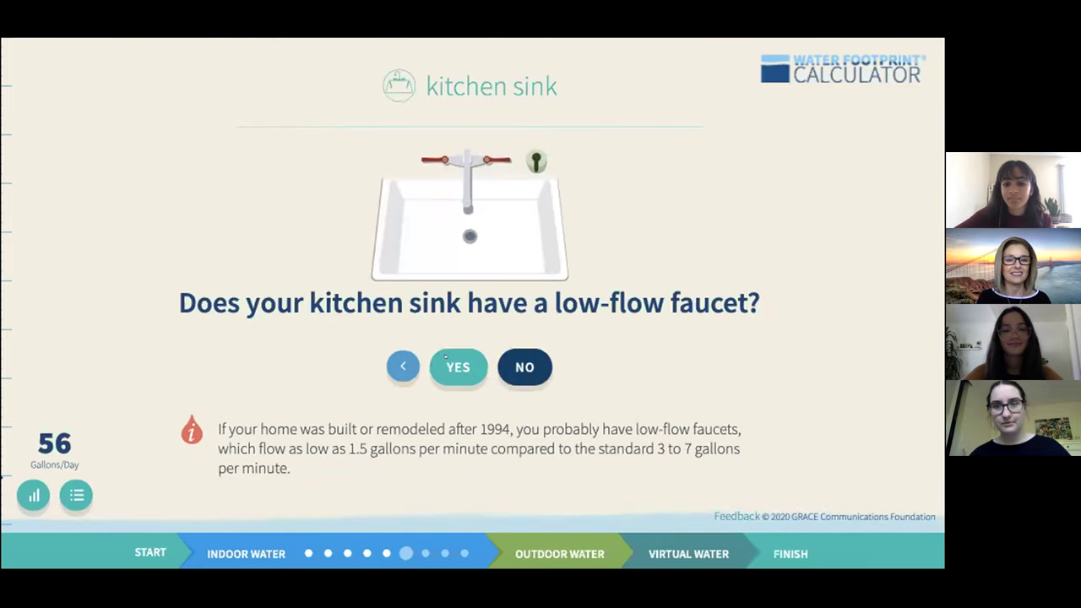
click(505, 358)
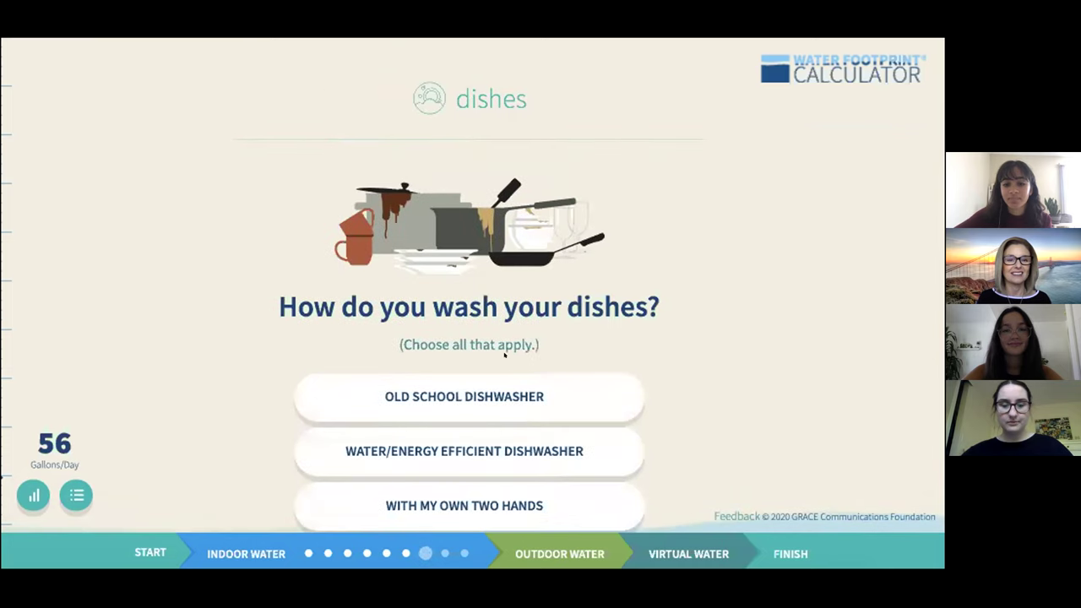
- Log hand-washed dishes and old school dishwasher loads, both counted per week
scroll(505, 356, down, 1)
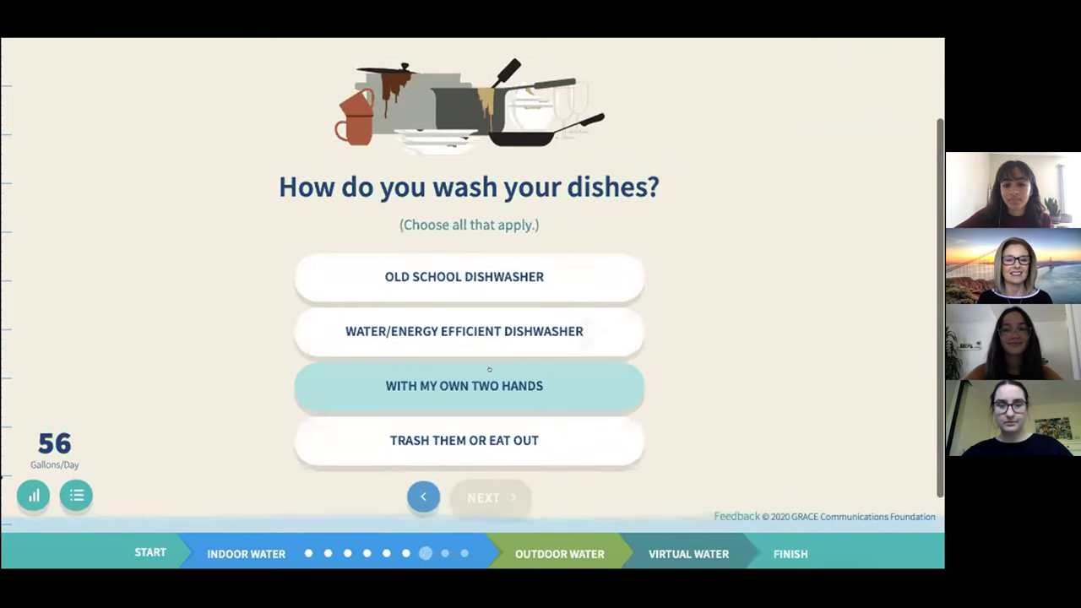
click(488, 372)
click(538, 372)
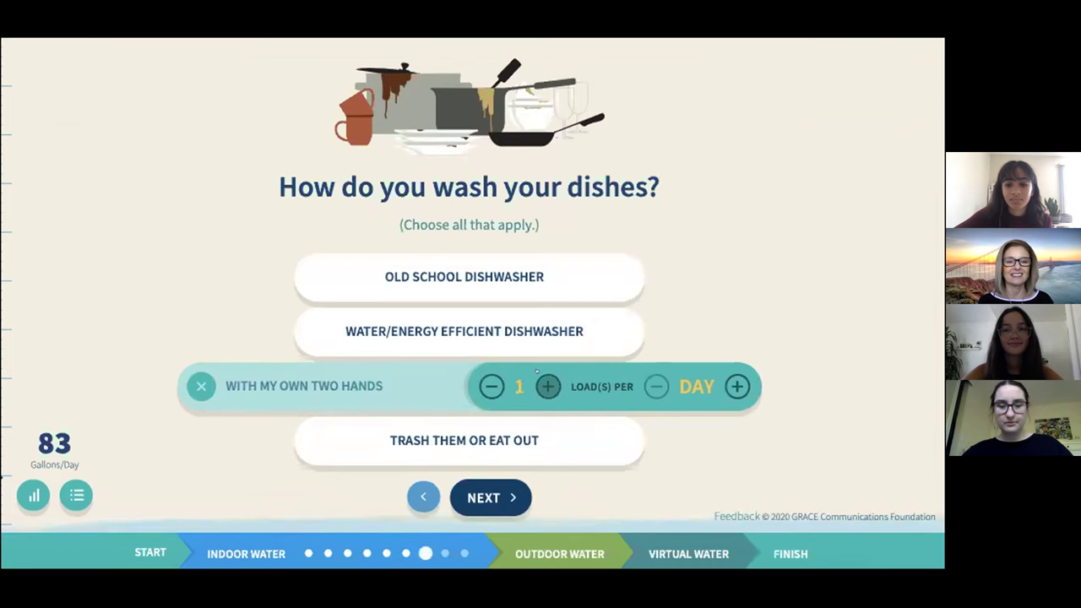
click(548, 387)
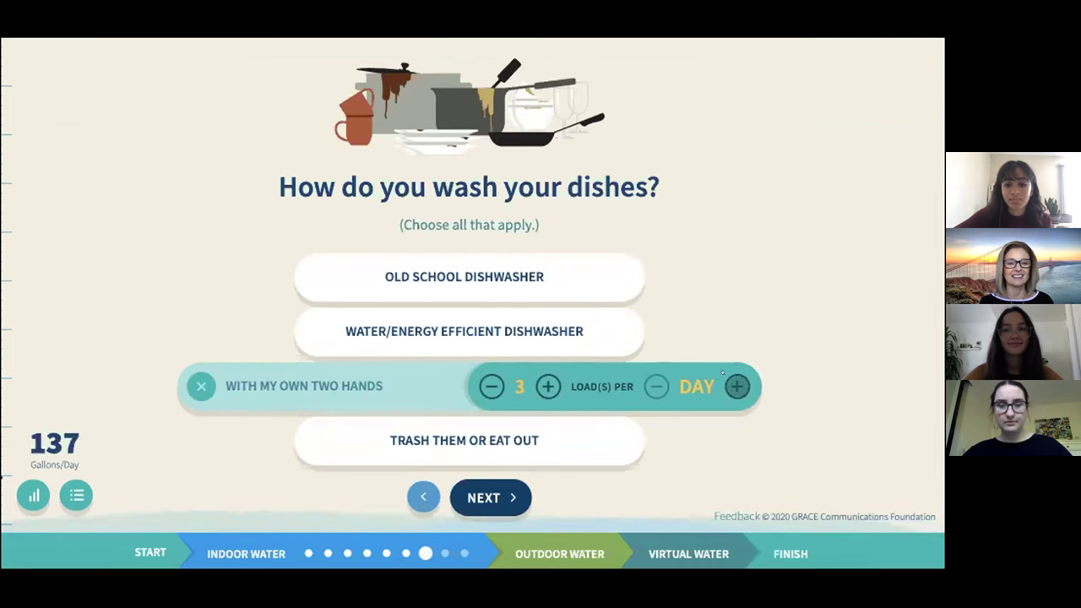
click(735, 385)
click(614, 278)
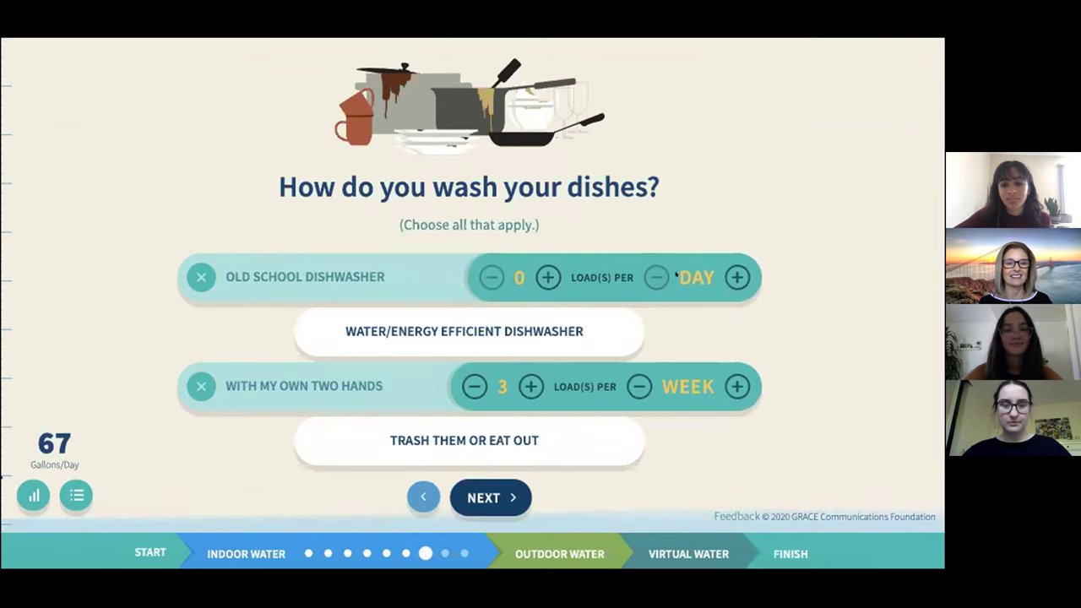
click(725, 276)
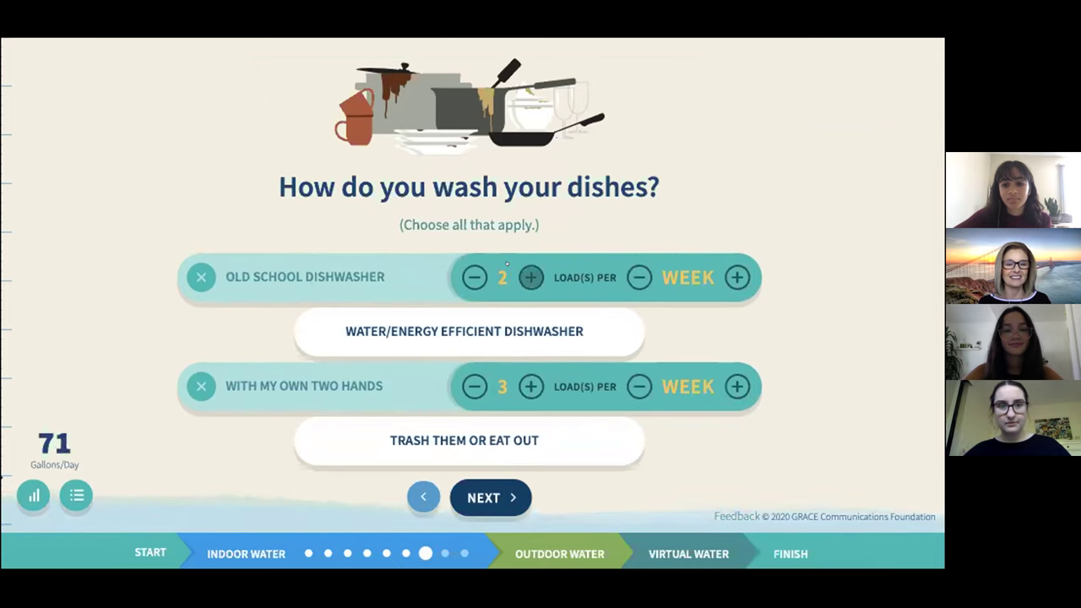
- Choose the old school washing machine for laundry, counting loads per week
click(473, 491)
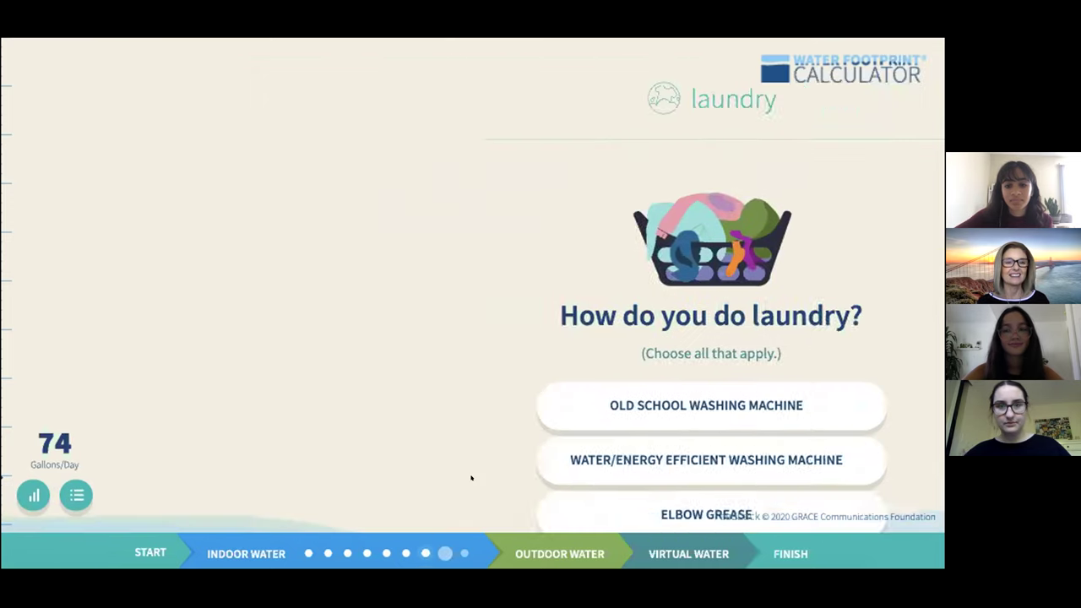
scroll(521, 304, down, 1)
scroll(520, 304, down, 1)
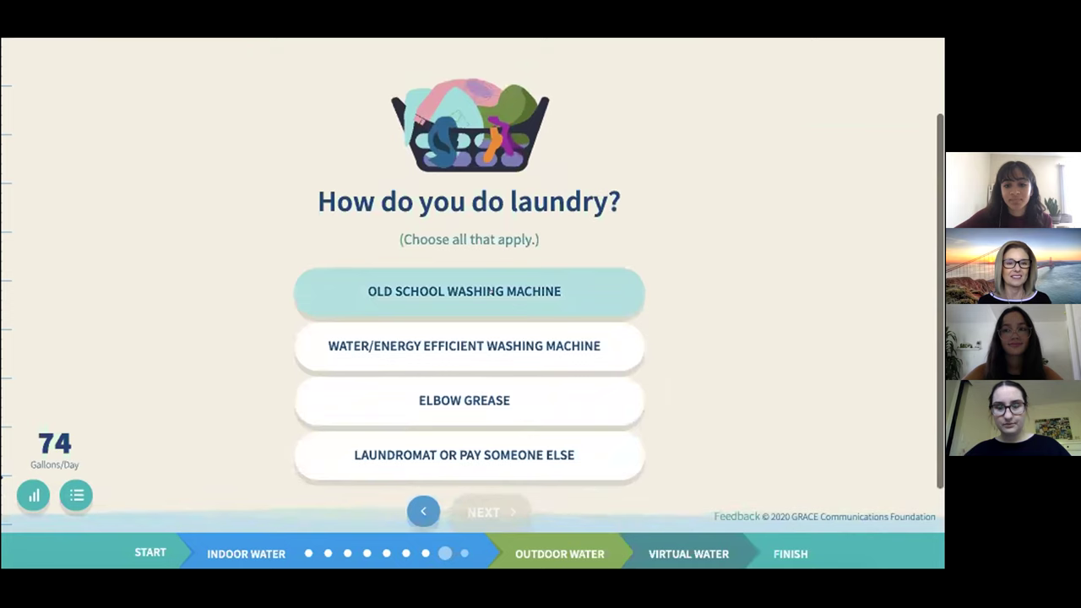
click(520, 302)
click(727, 283)
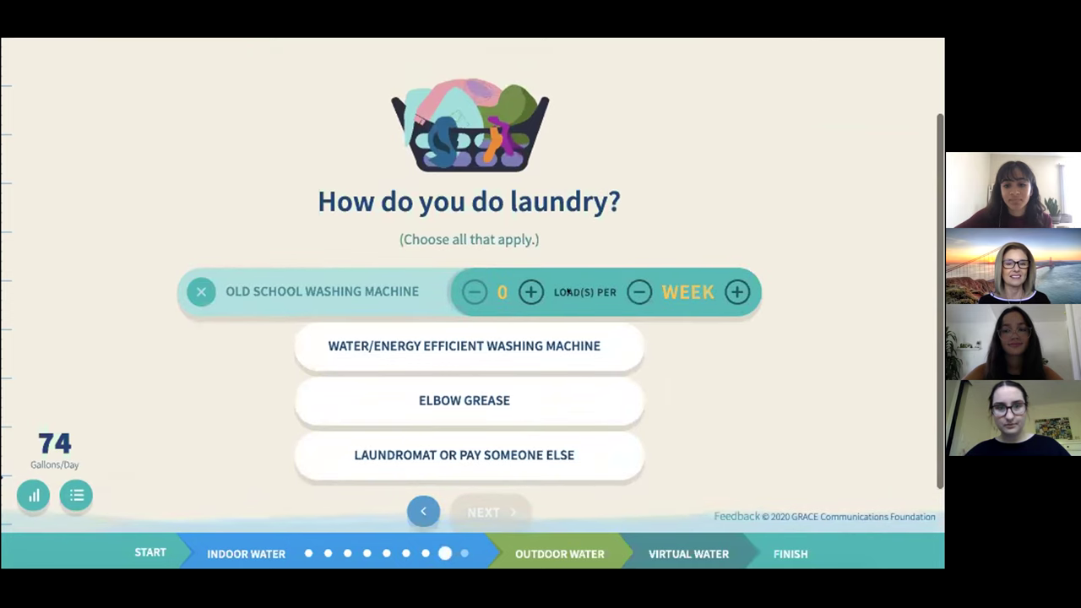
scroll(485, 418, down, 2)
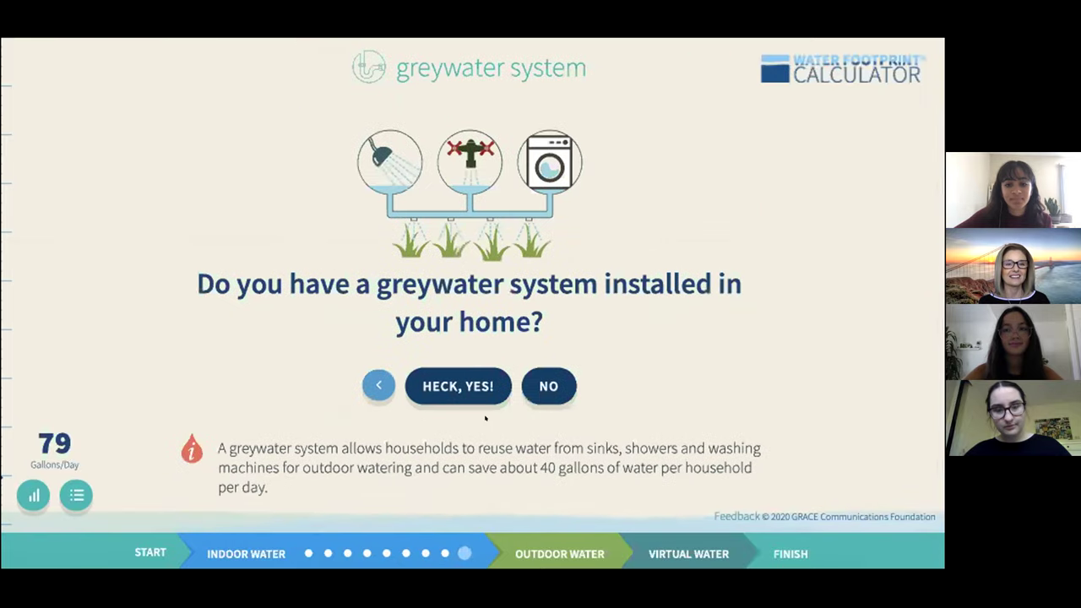
- Answer greywater, lawn, rain barrel and pool questions, choose no car, and begin virtual water questions
click(527, 372)
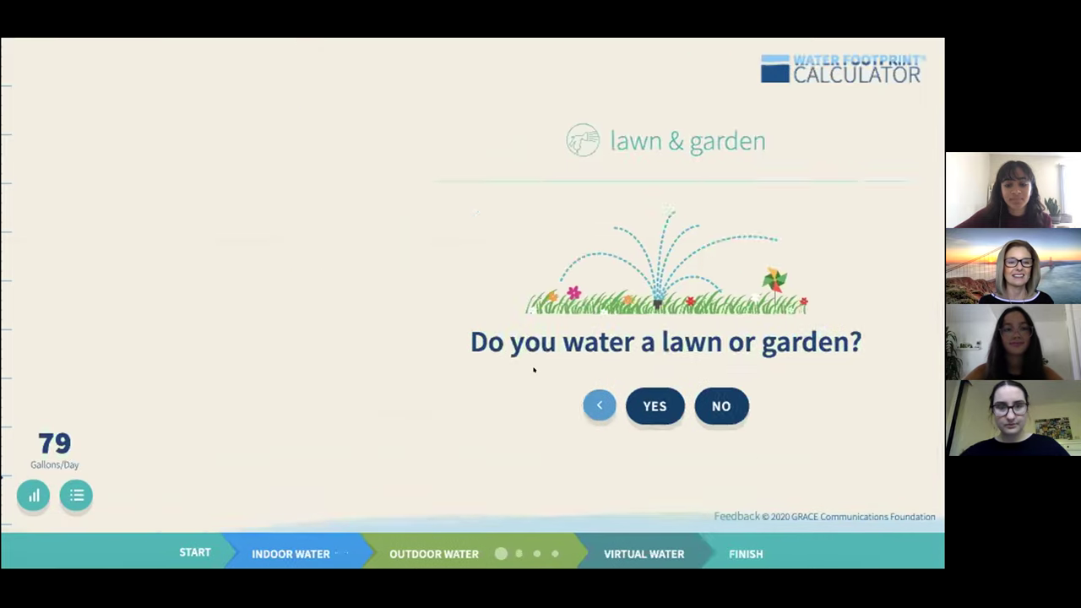
click(514, 390)
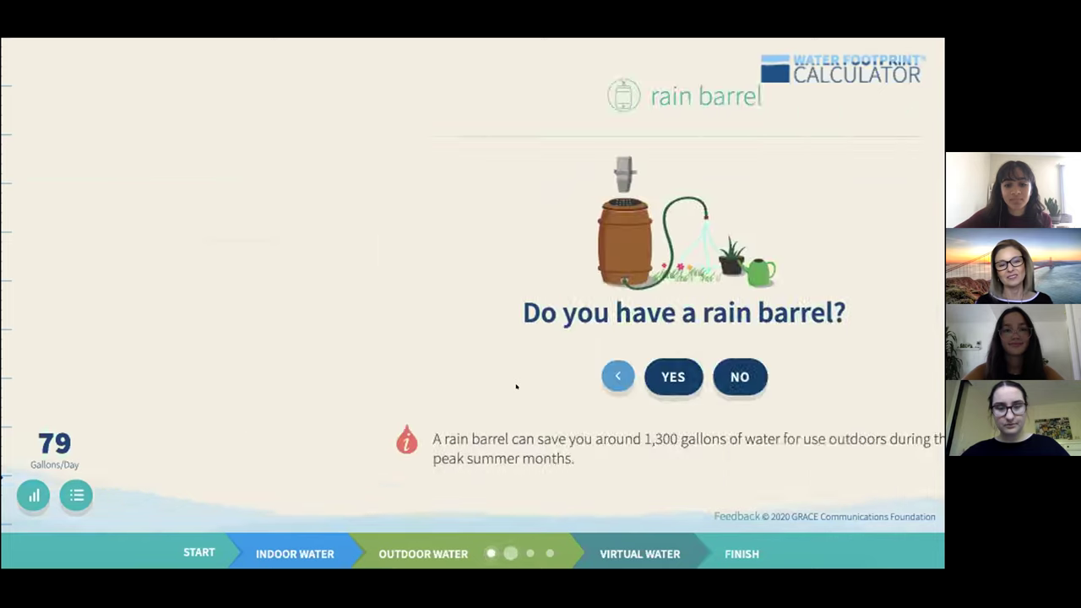
click(511, 372)
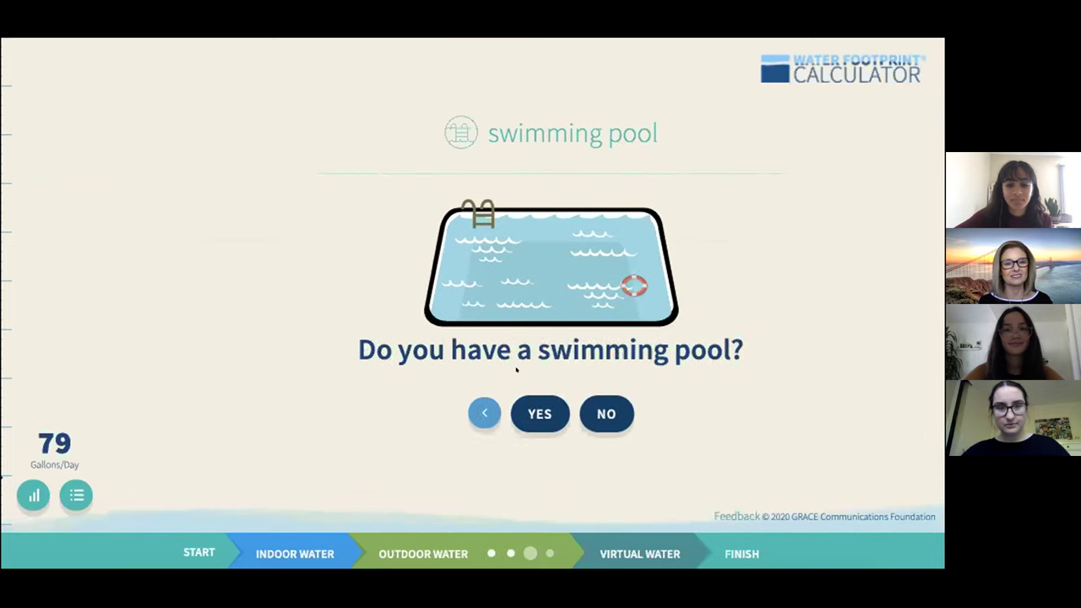
click(502, 398)
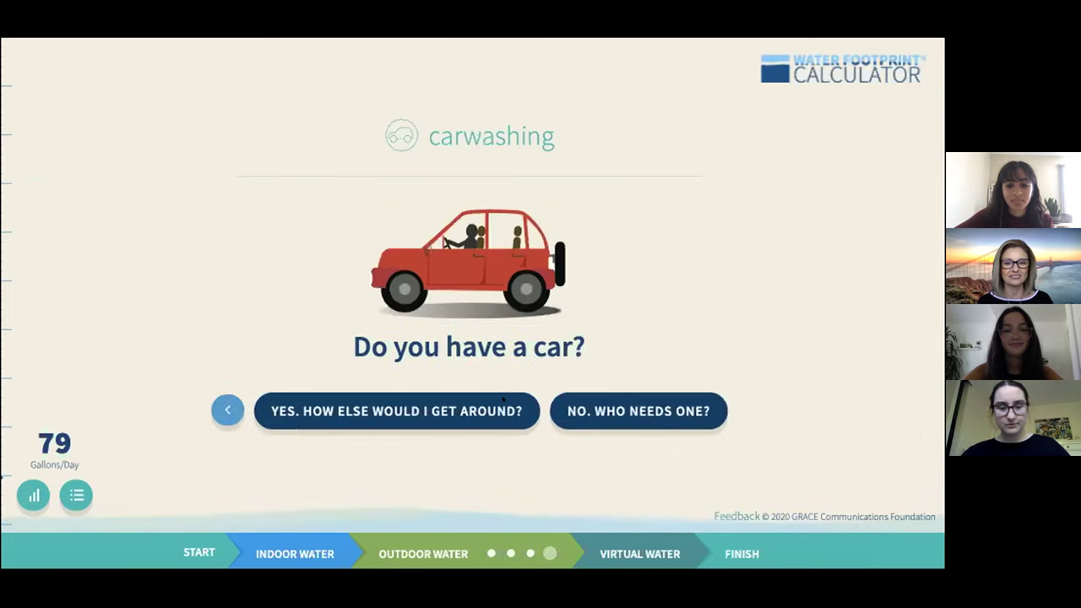
click(634, 410)
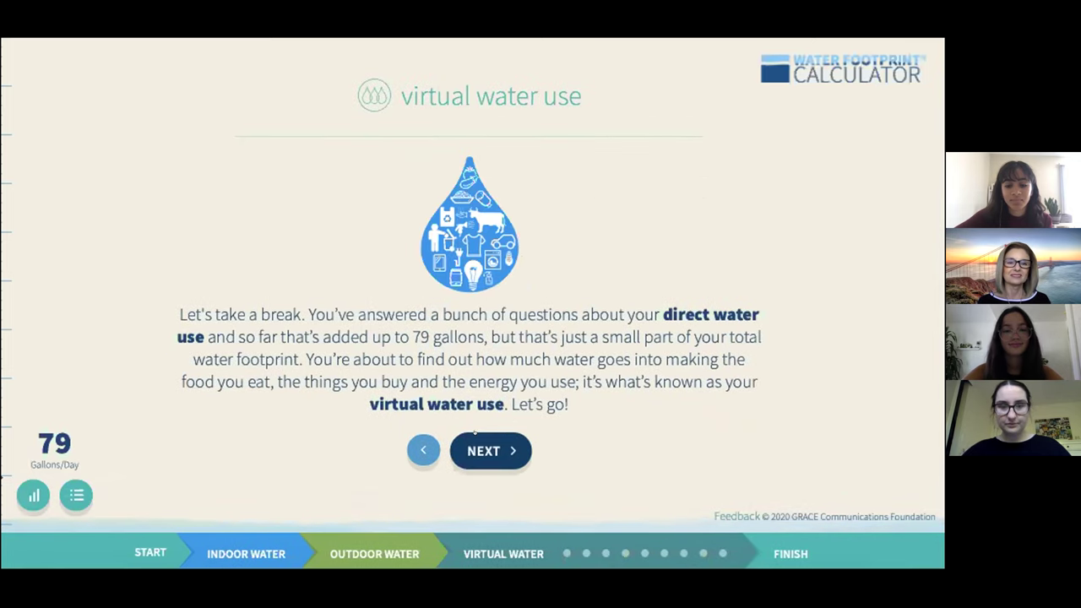
click(461, 445)
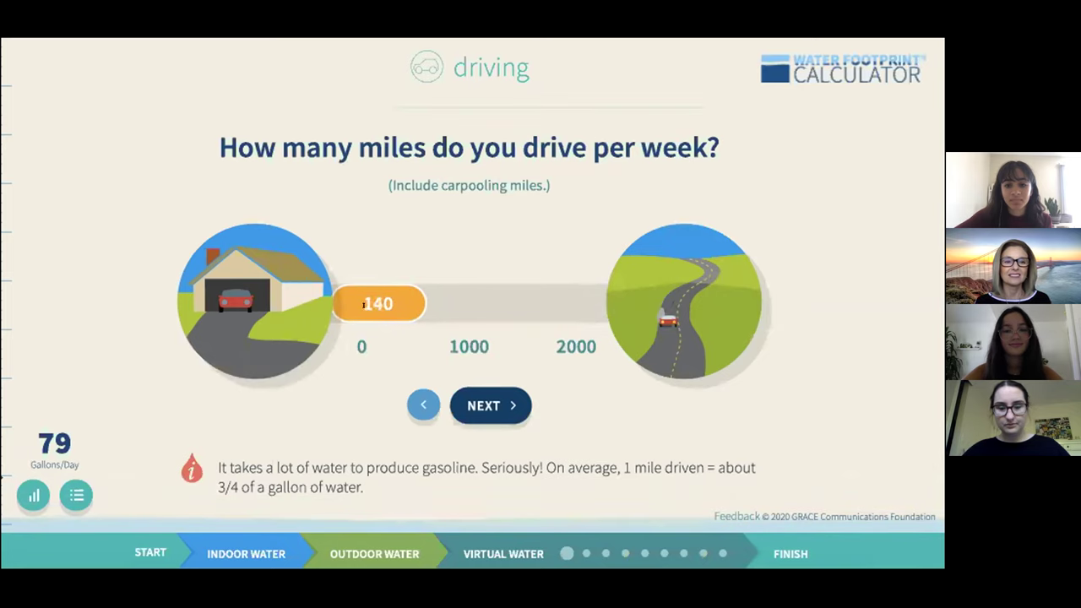
- Set driving to 80 miles weekly, pick California as home state, and keep electricity 100% from the utility
drag(363, 306, 363, 305)
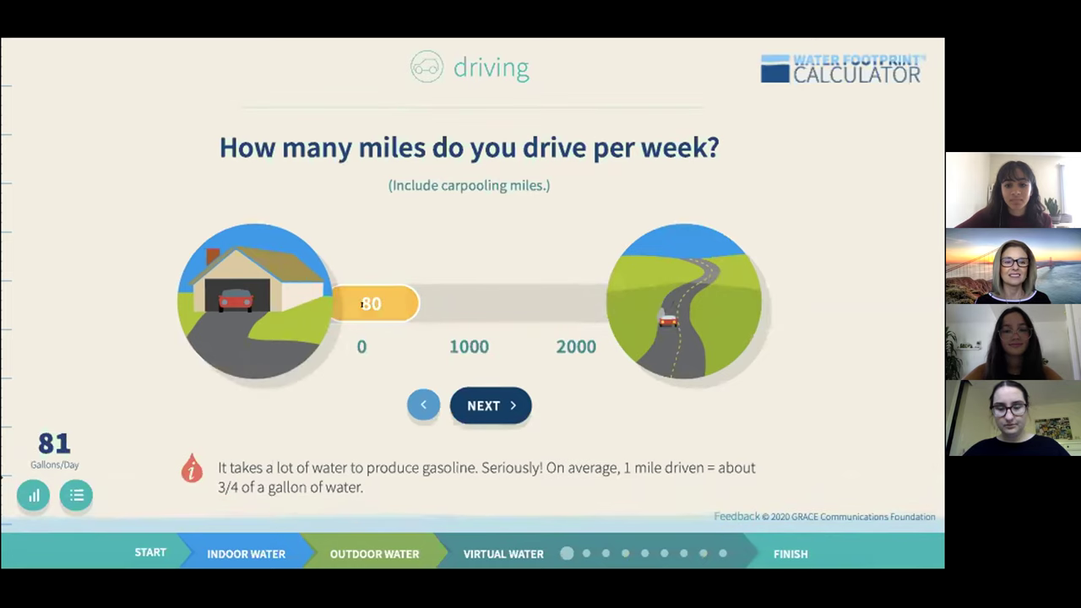
click(458, 391)
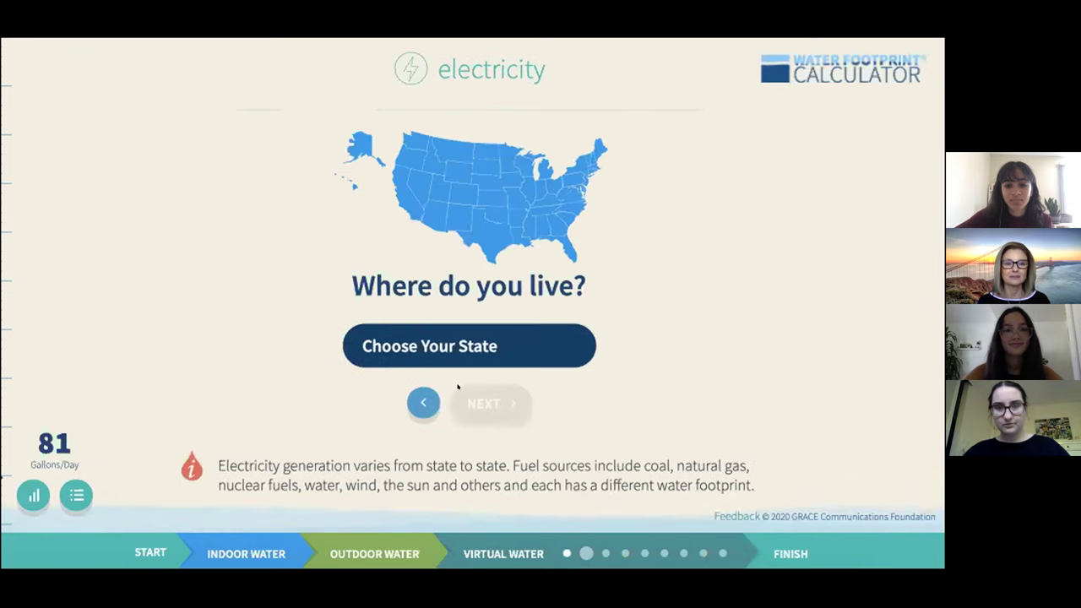
click(454, 348)
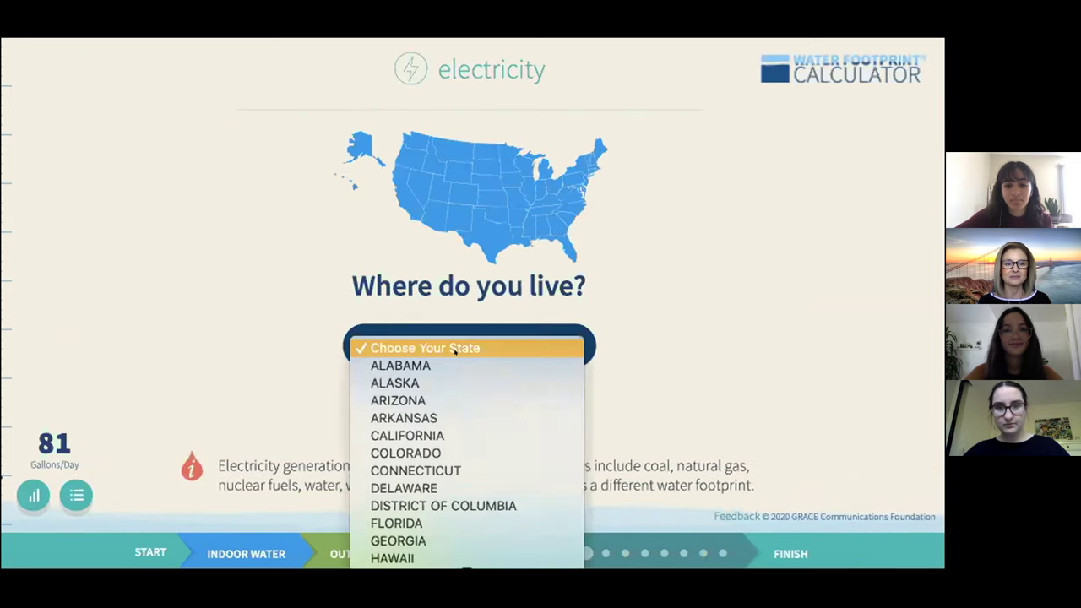
click(441, 434)
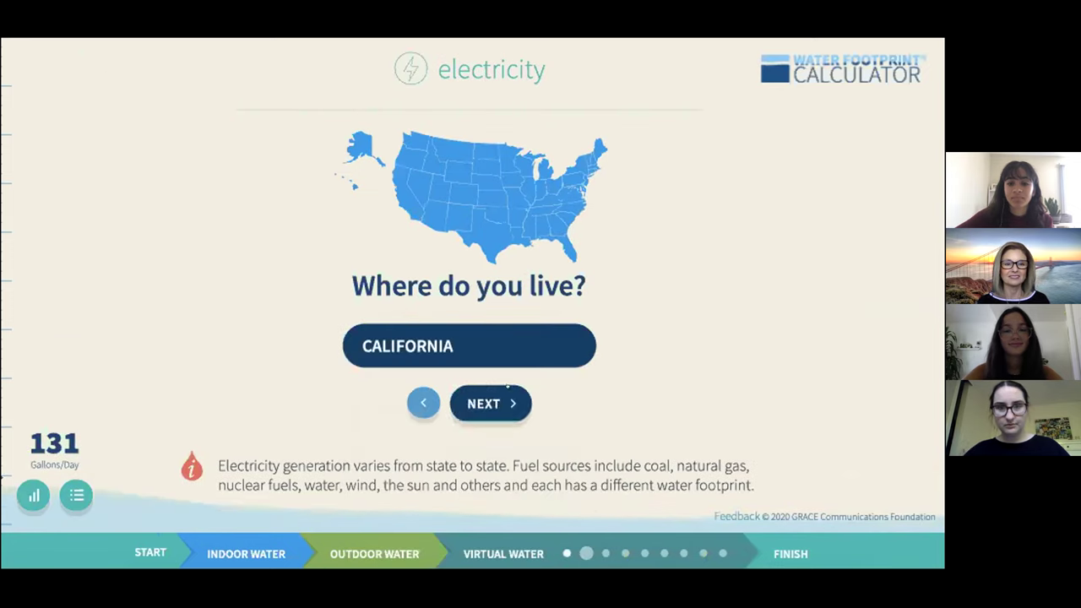
click(477, 391)
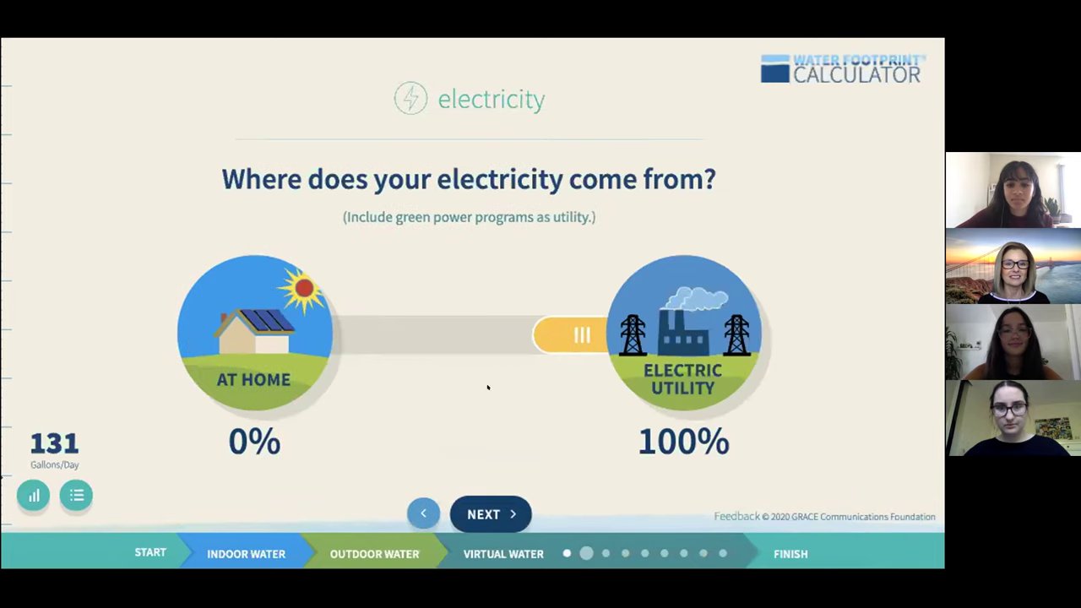
click(486, 511)
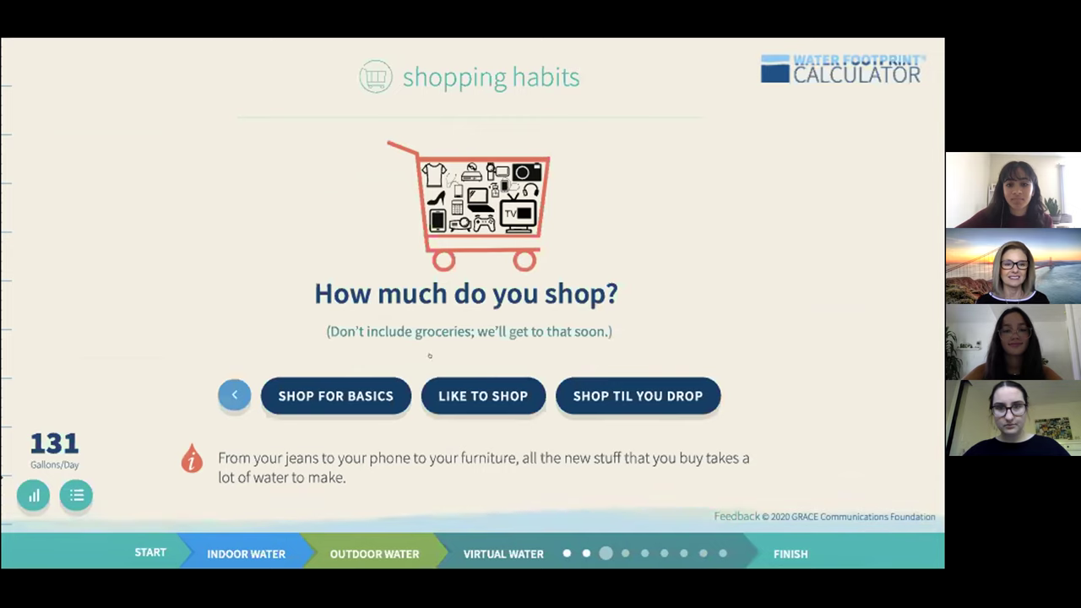
- Answer Shop for Basics, ALL for paper, plastic and bottles & cans, and ALWAYS donate fabrics
click(348, 388)
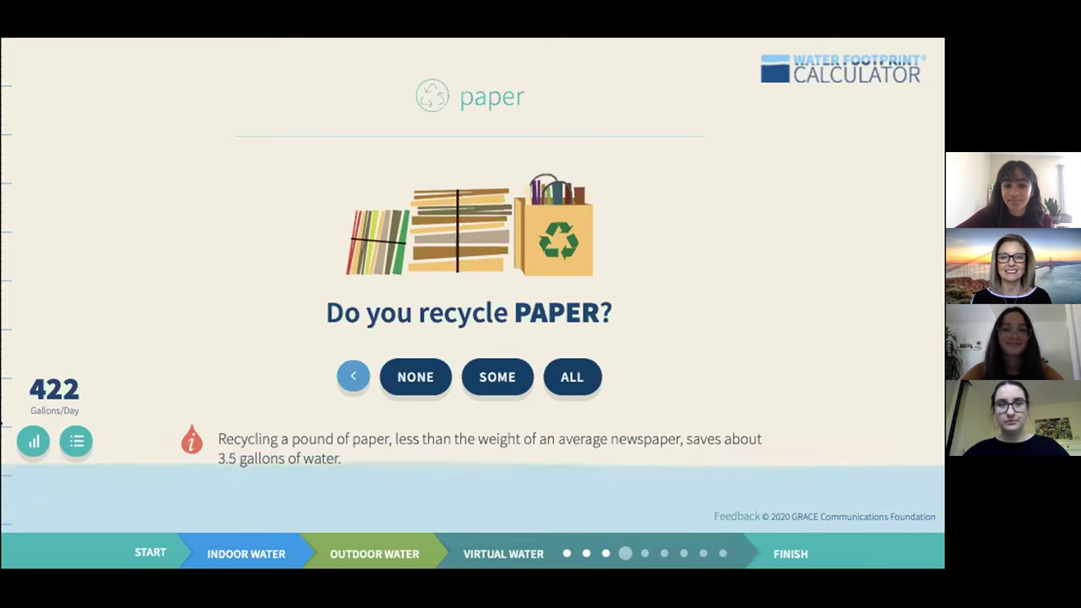
click(555, 373)
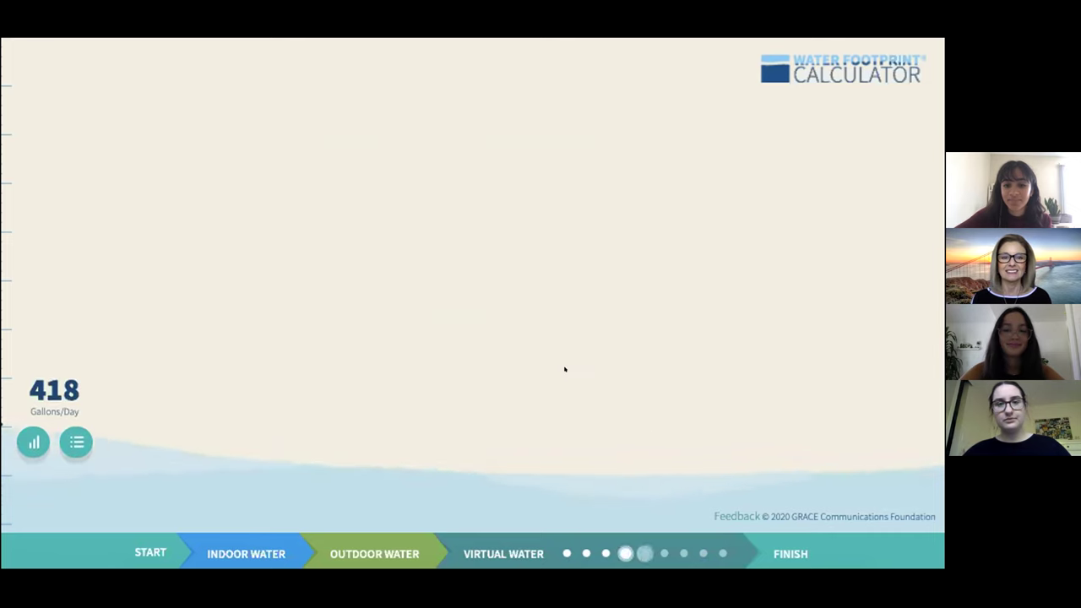
click(554, 373)
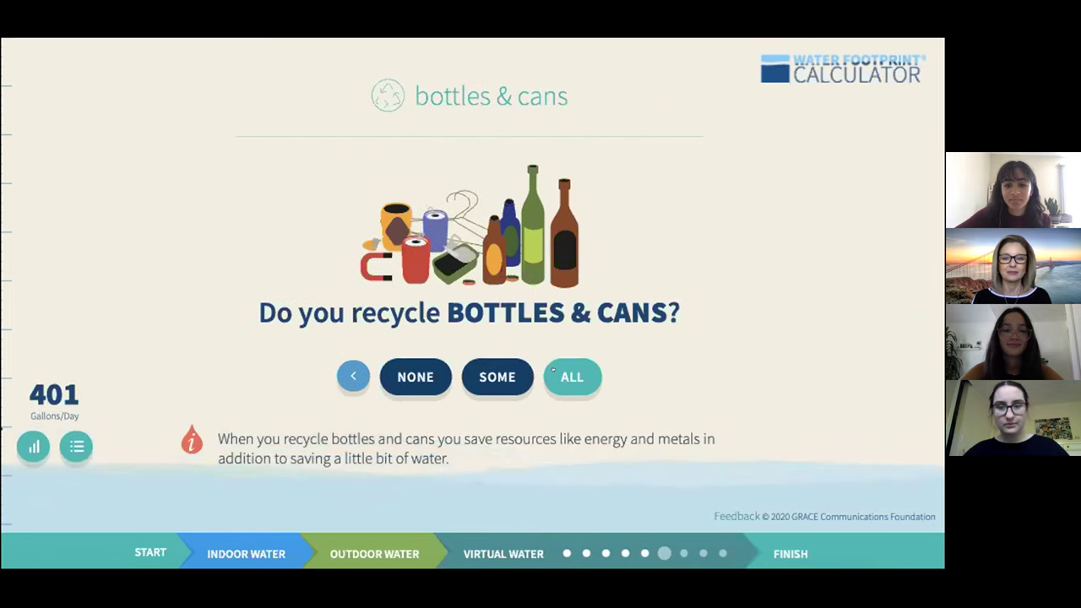
click(561, 372)
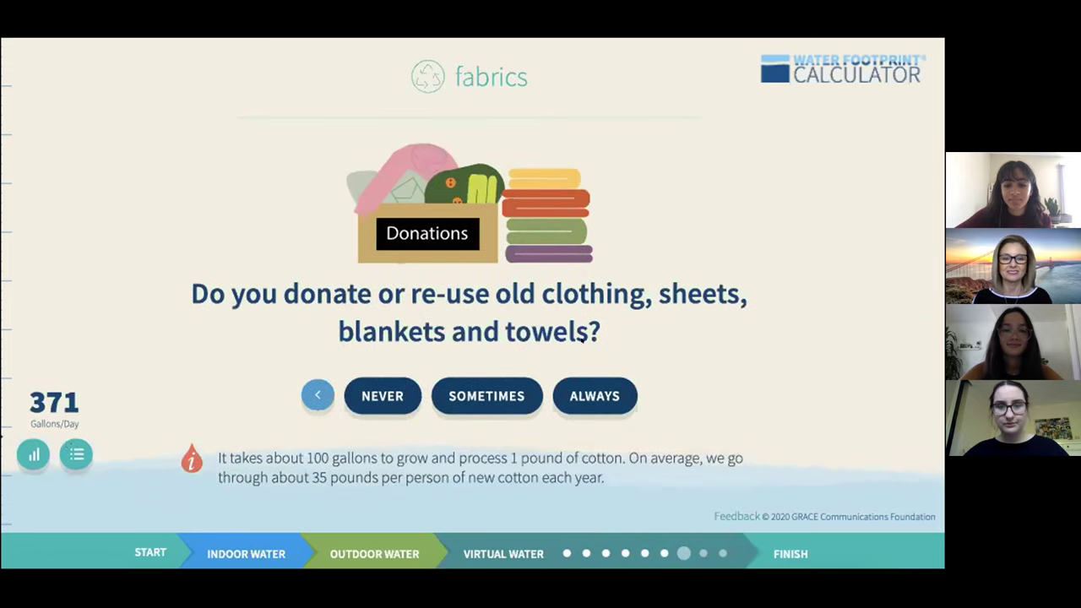
click(532, 393)
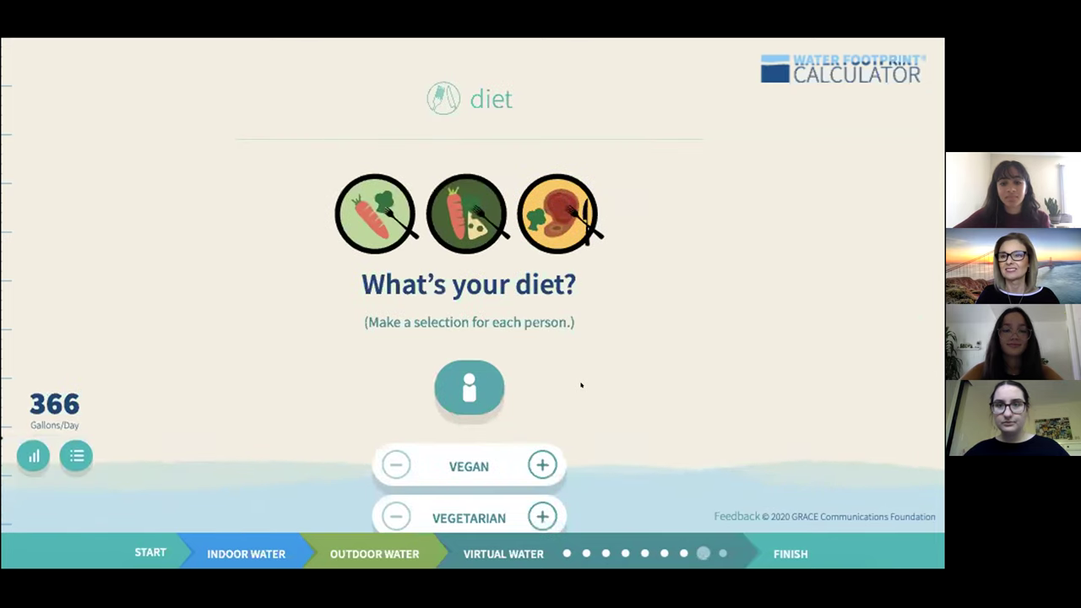
- Add one vegetarian, keep $0 pet food, and pick Virtual Water Use to reach the 929 gallons/day results
scroll(566, 389, down, 1)
click(543, 438)
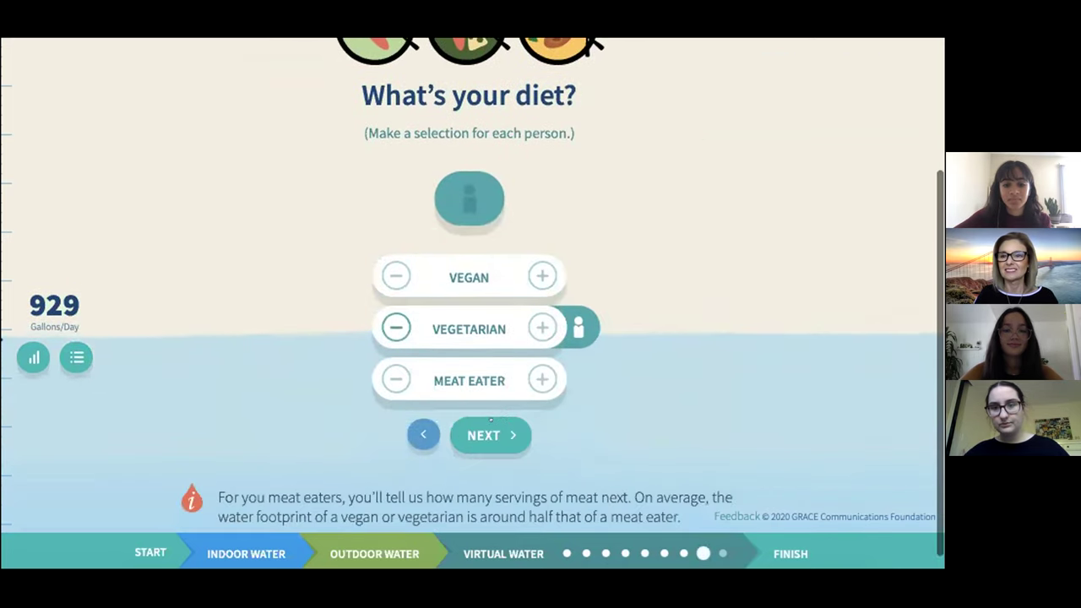
click(490, 422)
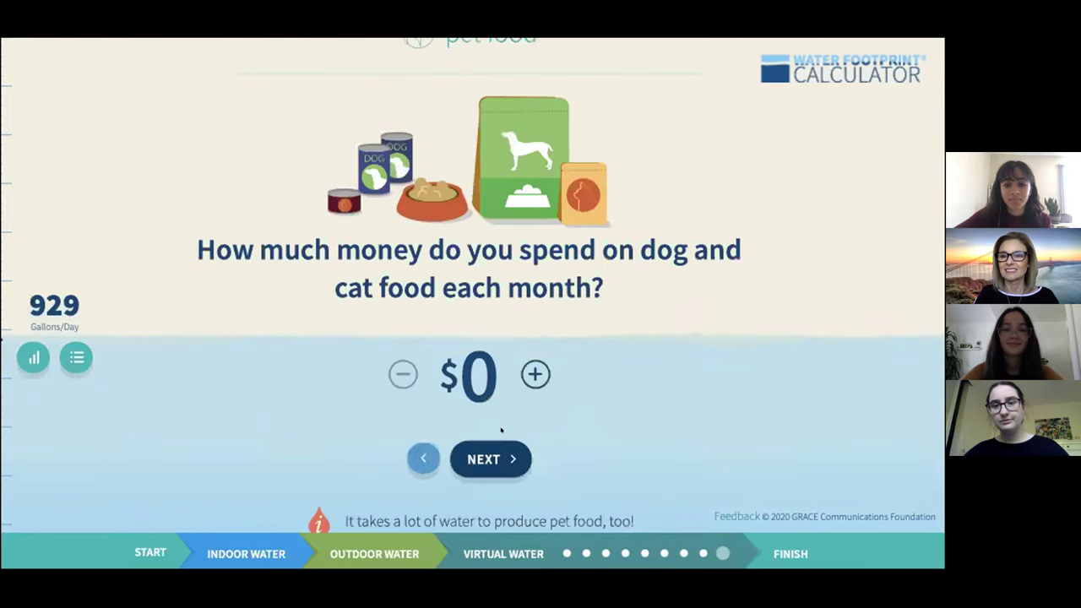
click(490, 456)
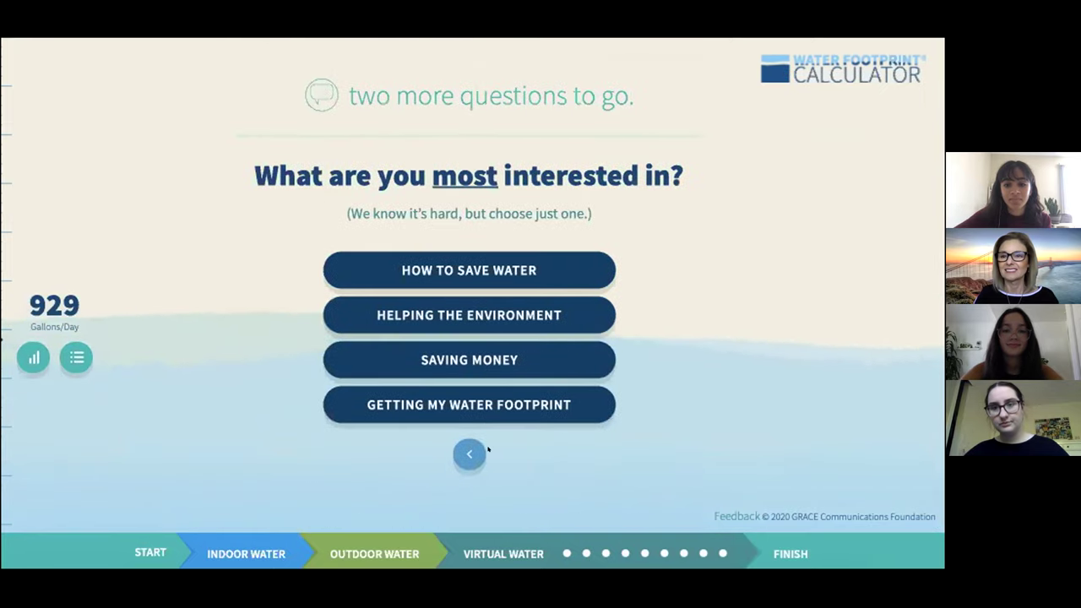
click(507, 295)
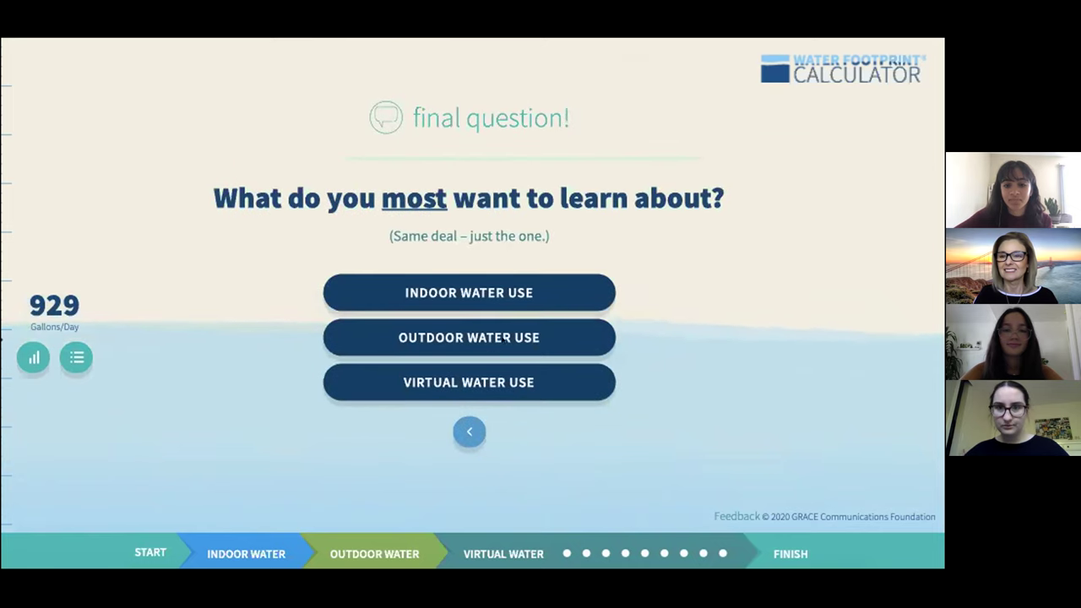
click(502, 370)
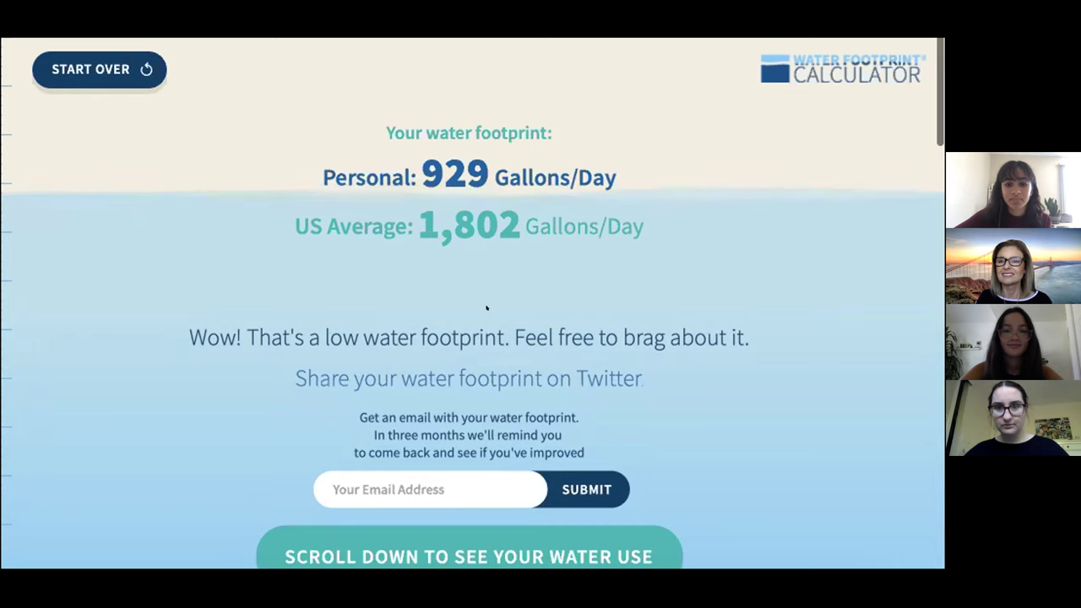
scroll(486, 314, down, 1)
scroll(487, 306, down, 6)
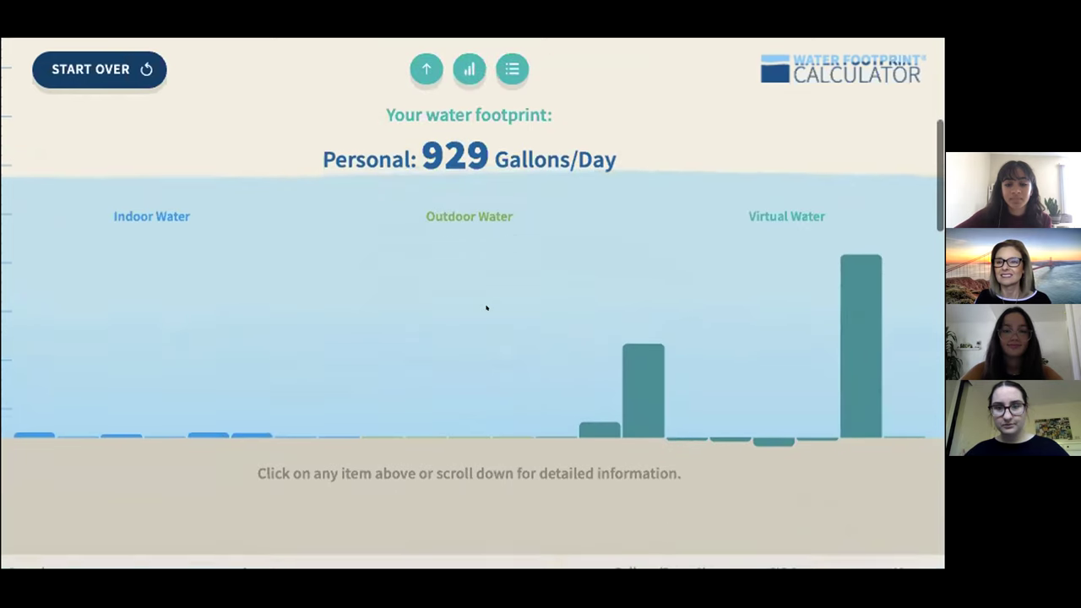
scroll(487, 307, down, 5)
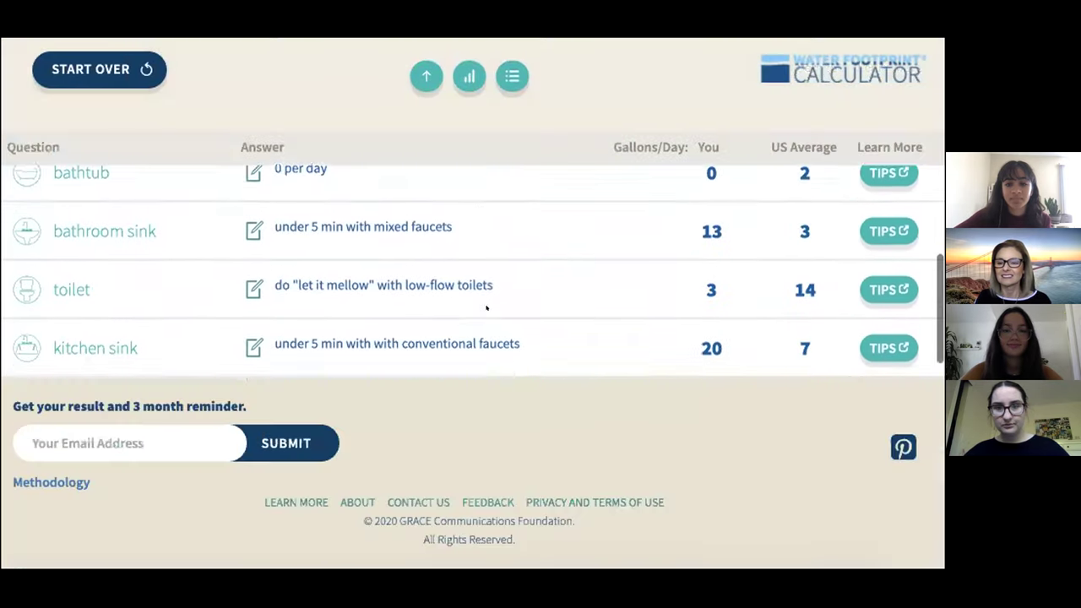
scroll(486, 306, down, 10)
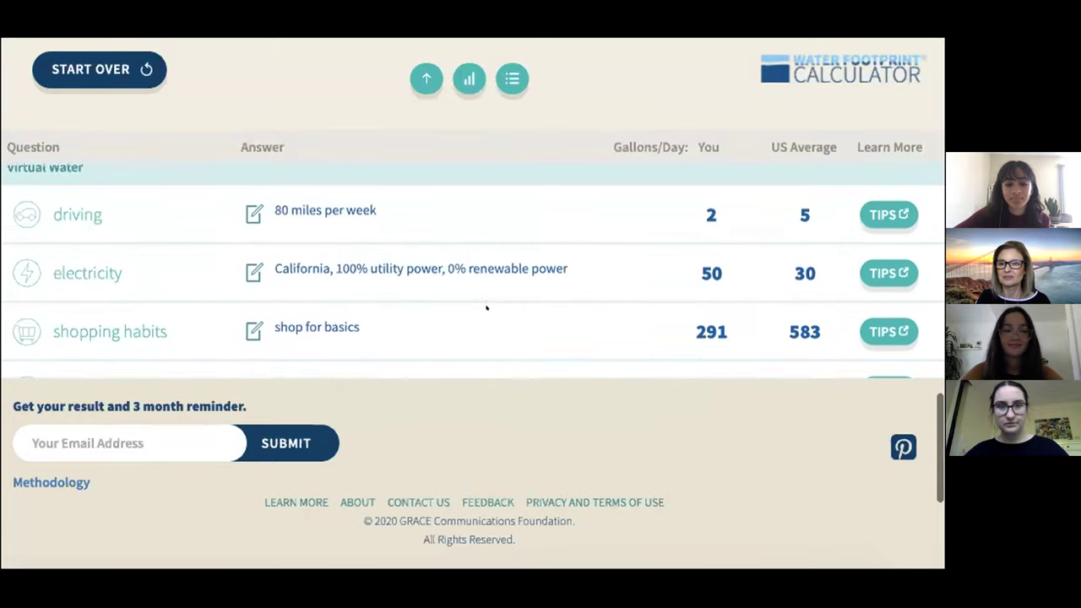
scroll(486, 308, down, 3)
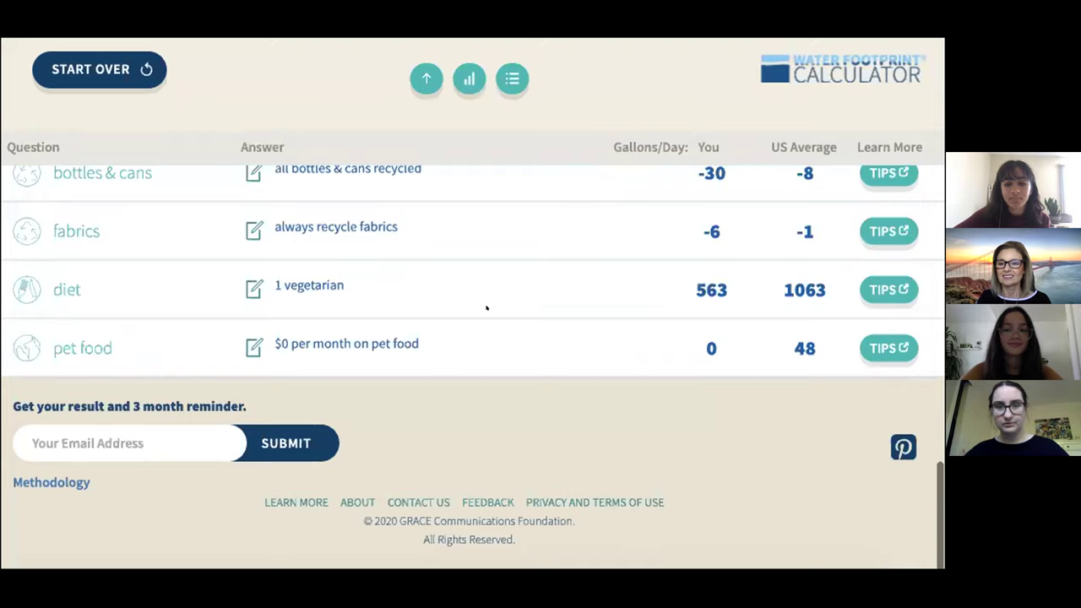
scroll(486, 307, up, 20)
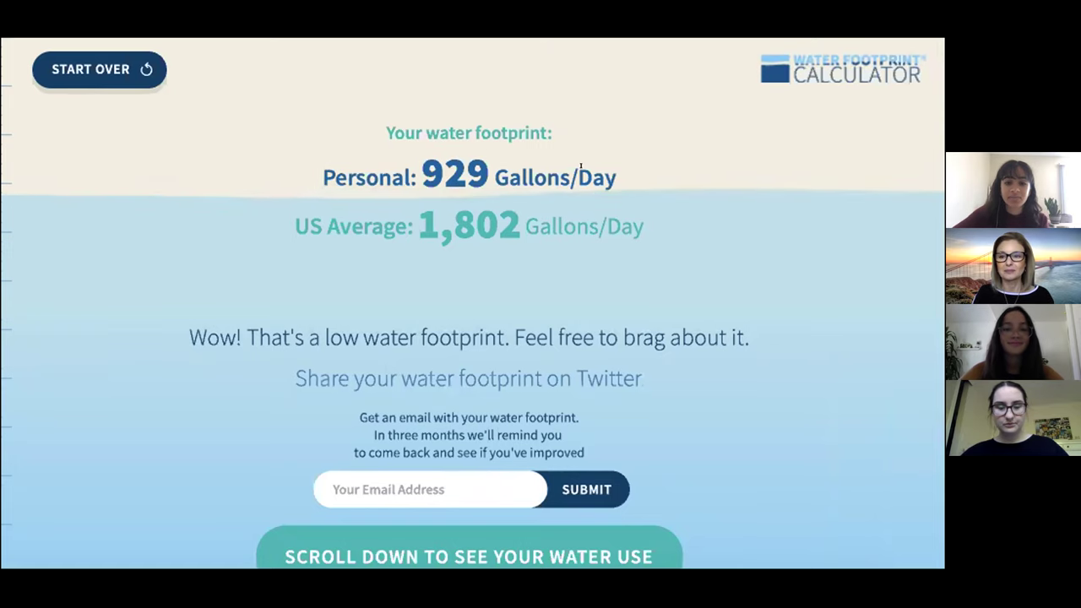
- Scroll through the Question/Answer breakdown table down to the pet food and fabrics rows
scroll(440, 243, down, 10)
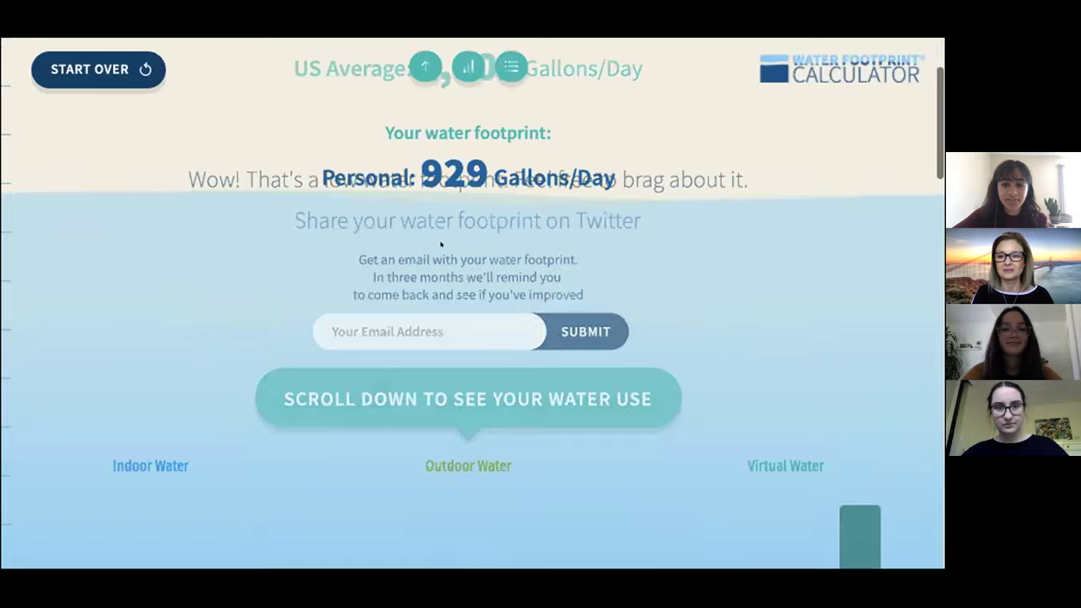
scroll(440, 243, down, 2)
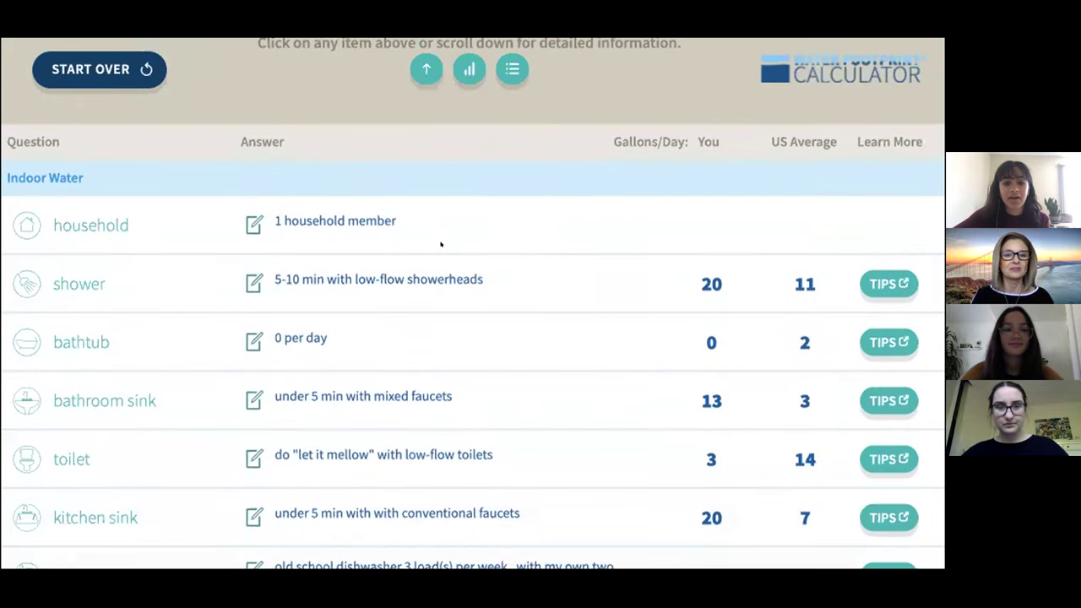
scroll(440, 243, down, 1)
scroll(148, 168, down, 1)
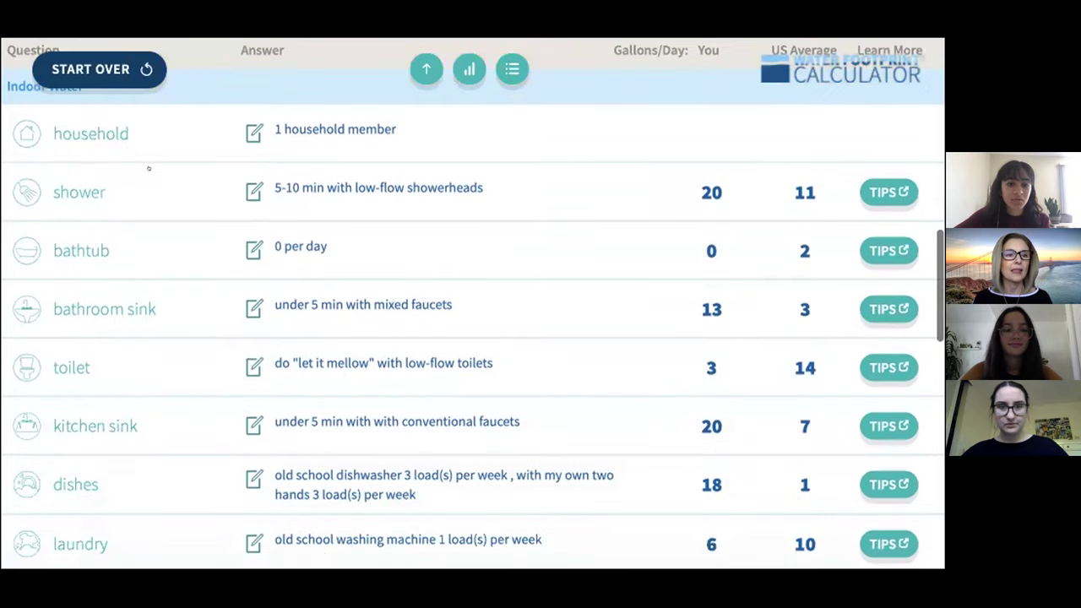
scroll(346, 181, up, 2)
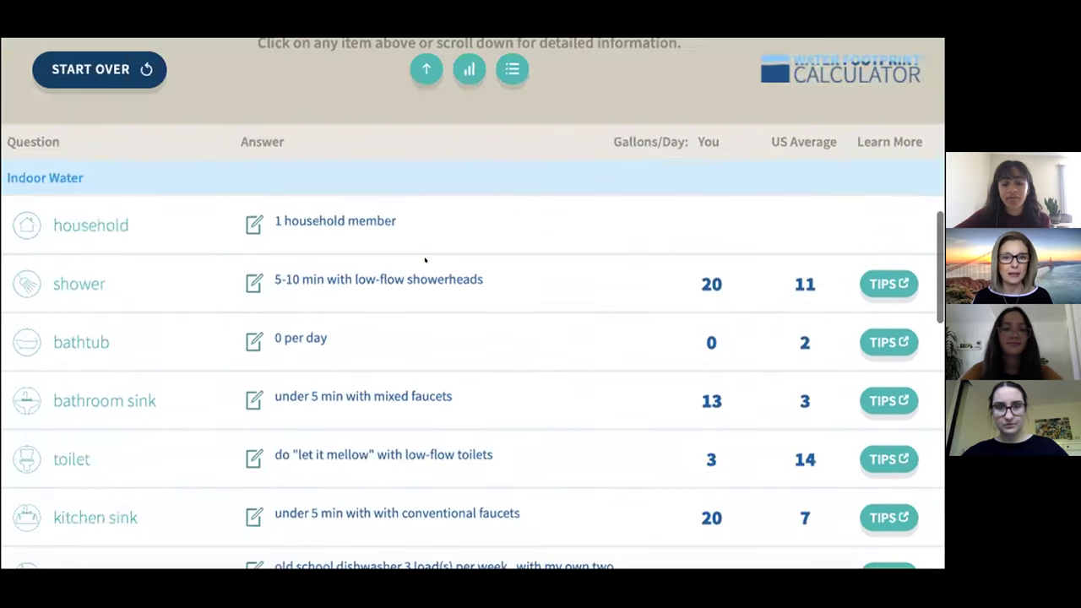
scroll(425, 260, down, 10)
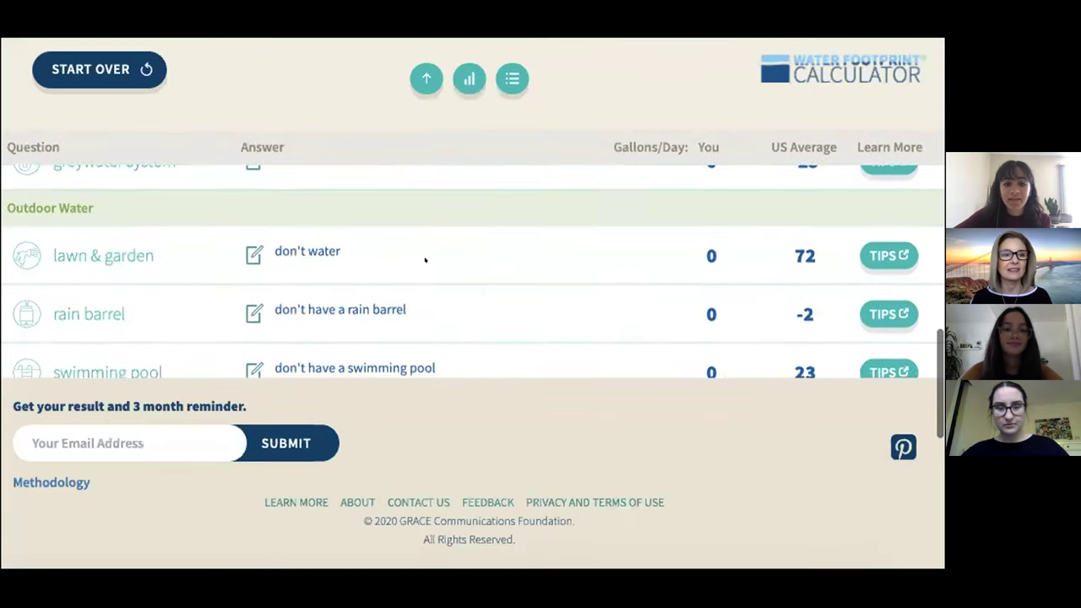
scroll(425, 259, down, 3)
scroll(425, 259, up, 2)
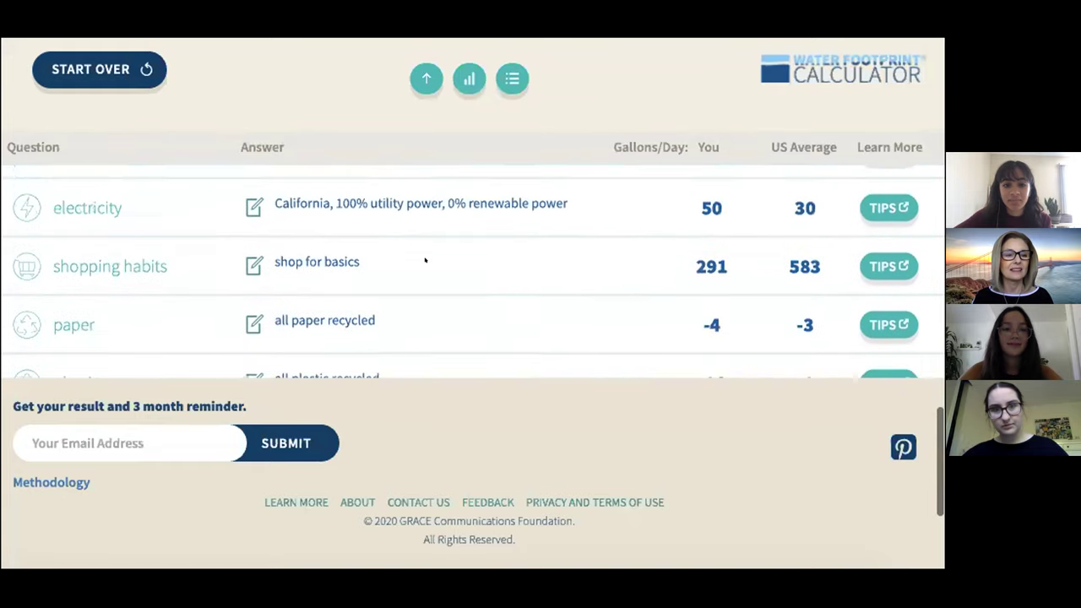
scroll(424, 259, up, 1)
scroll(425, 259, down, 1)
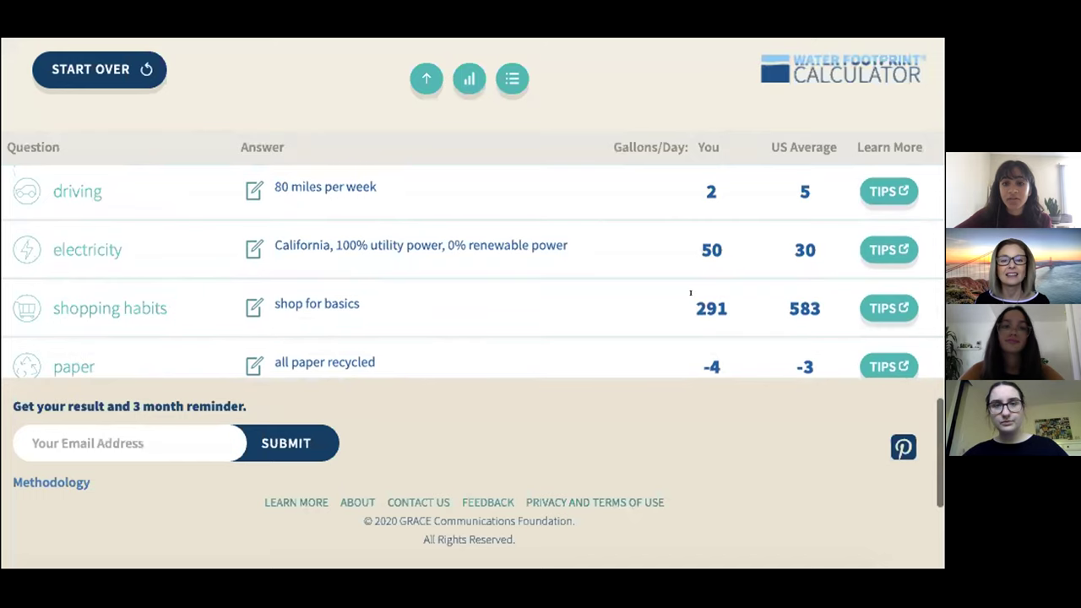
scroll(690, 293, down, 1)
scroll(690, 305, down, 5)
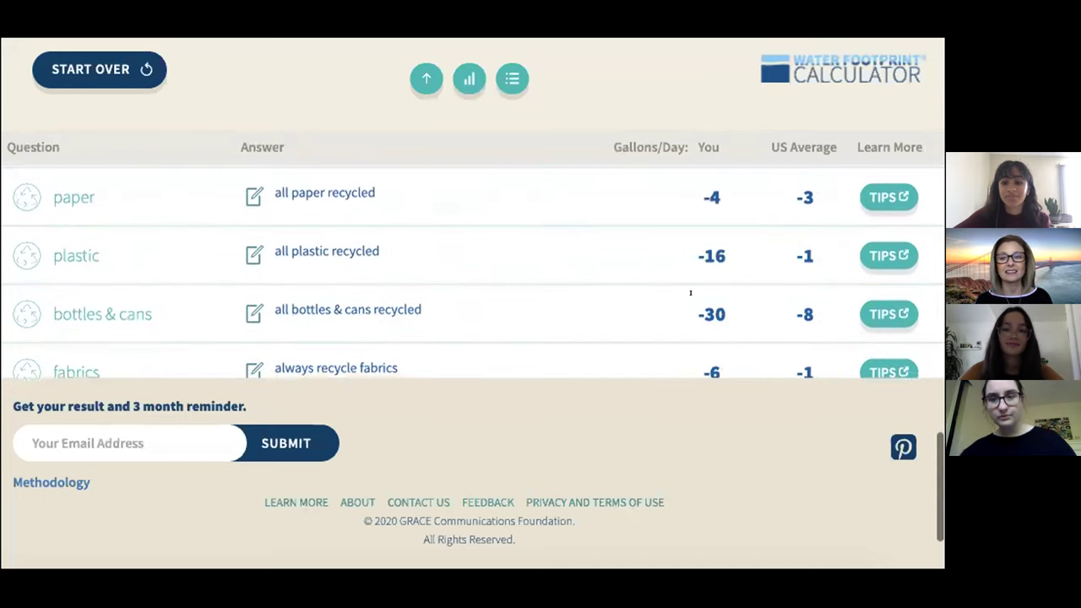
scroll(691, 305, up, 1)
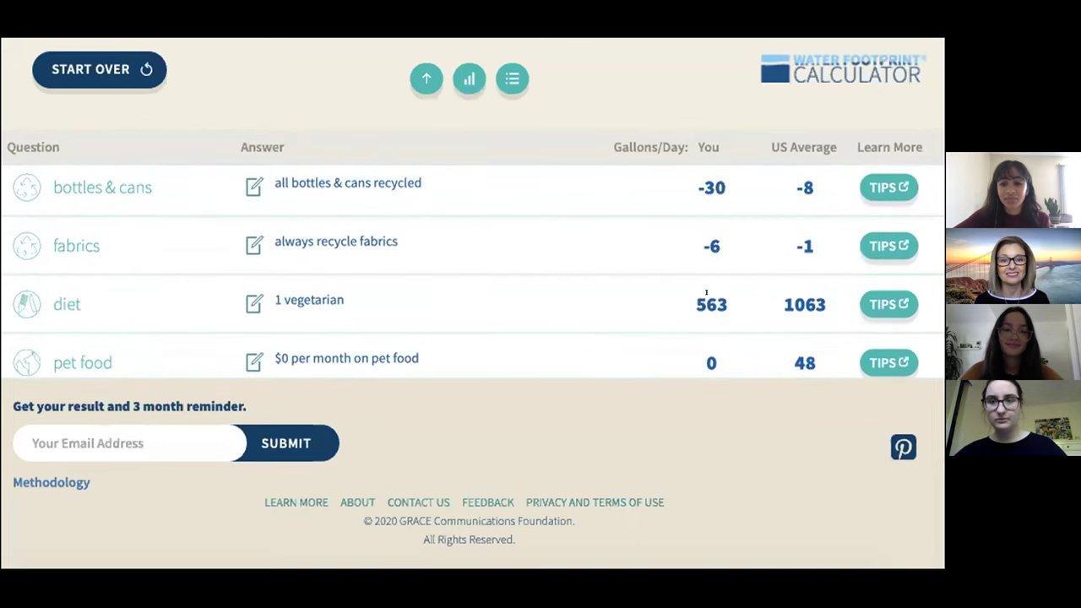
scroll(706, 295, down, 1)
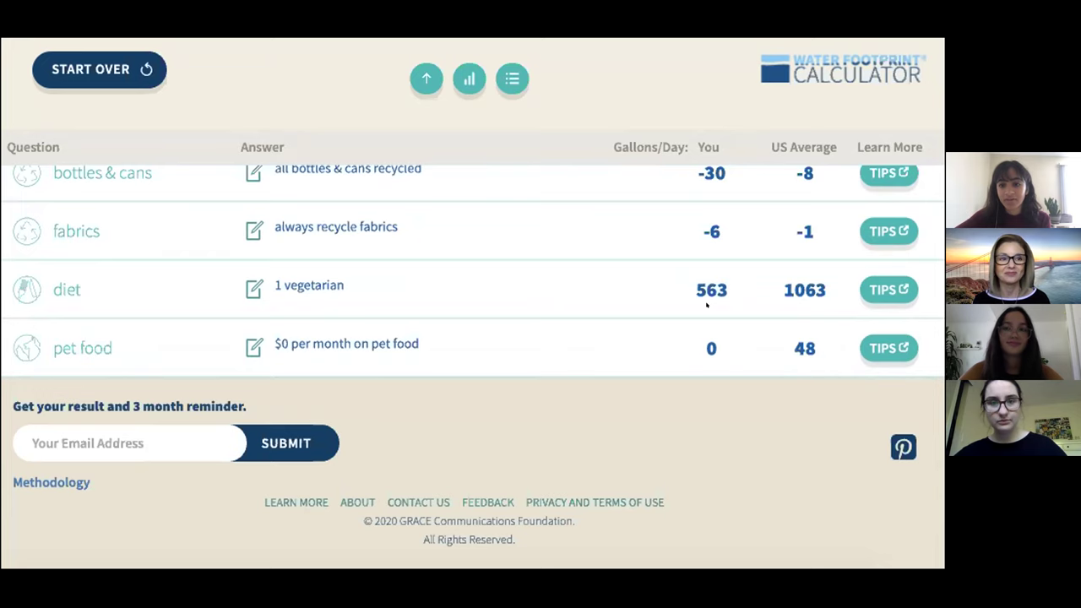
scroll(707, 306, up, 1)
scroll(706, 300, down, 1)
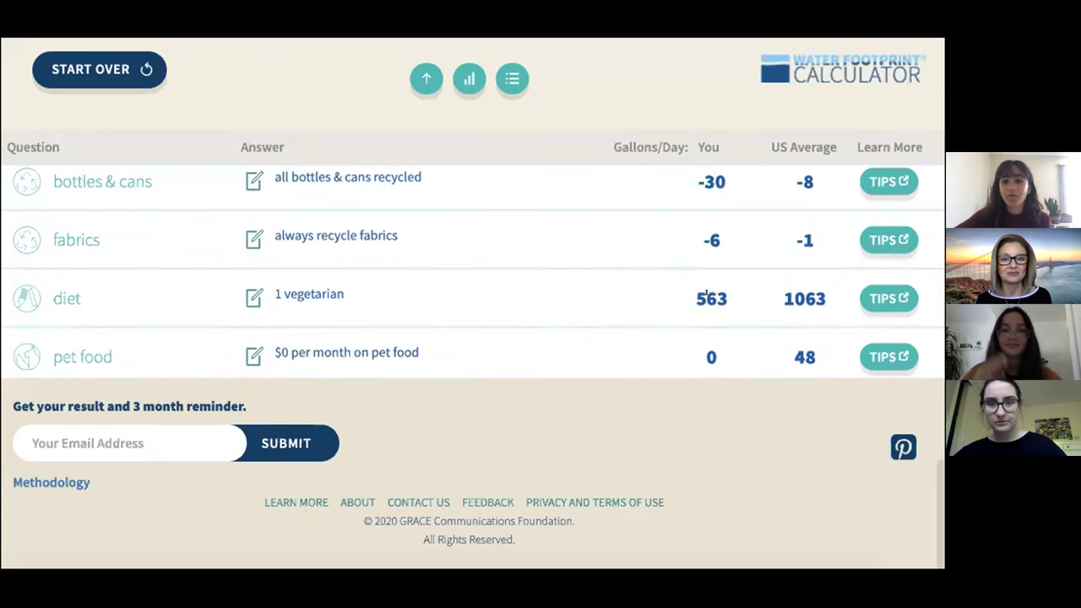